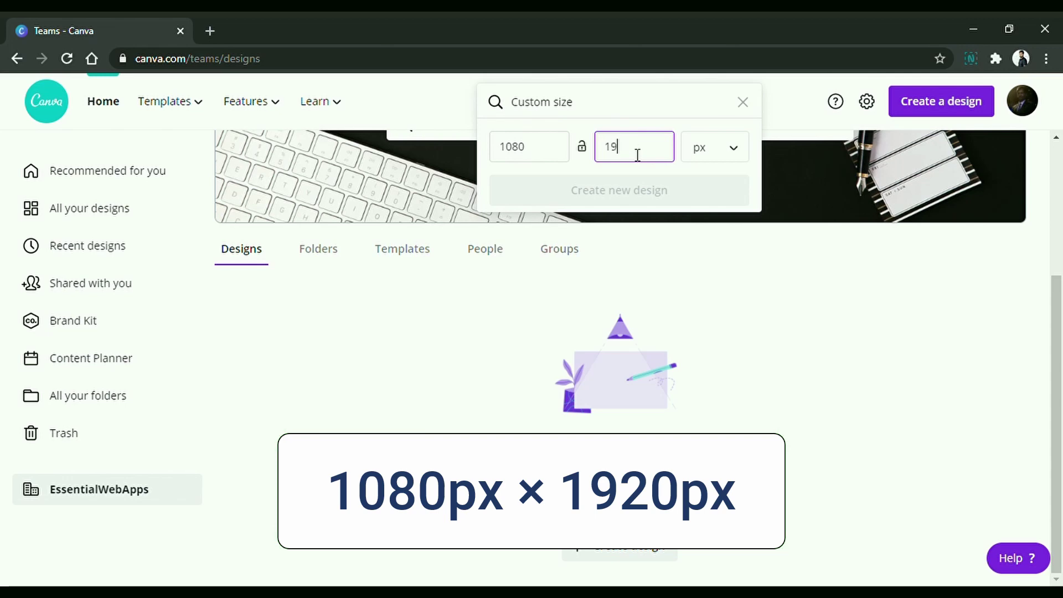
Step: Create a new custom-size design measuring 1080 × 1920 px
text(20)
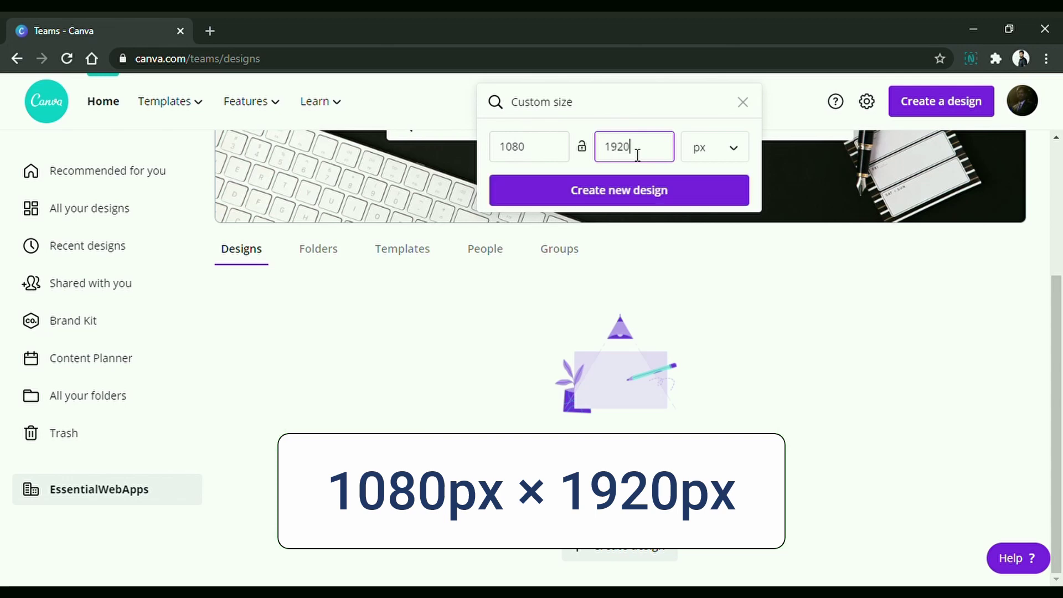
click(721, 158)
click(725, 160)
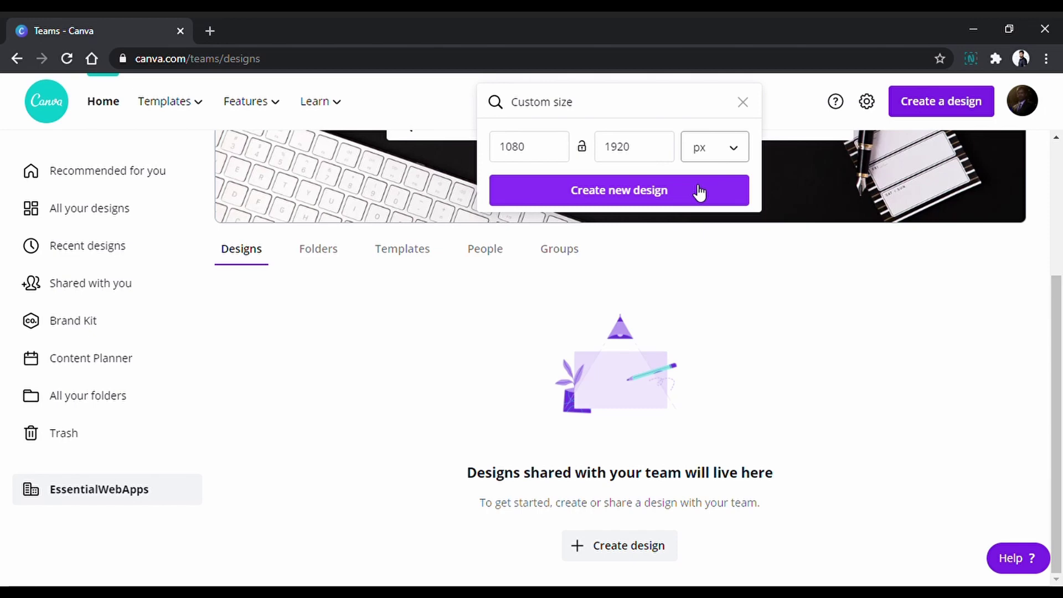
click(728, 193)
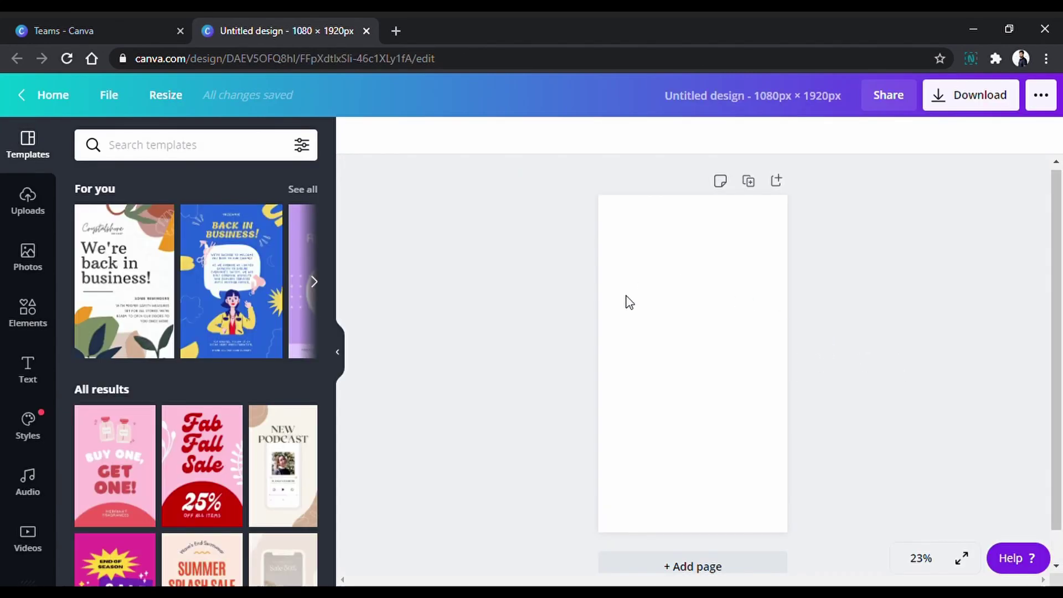
Step: Fill the blank page's background with a very light pink custom colour
click(727, 274)
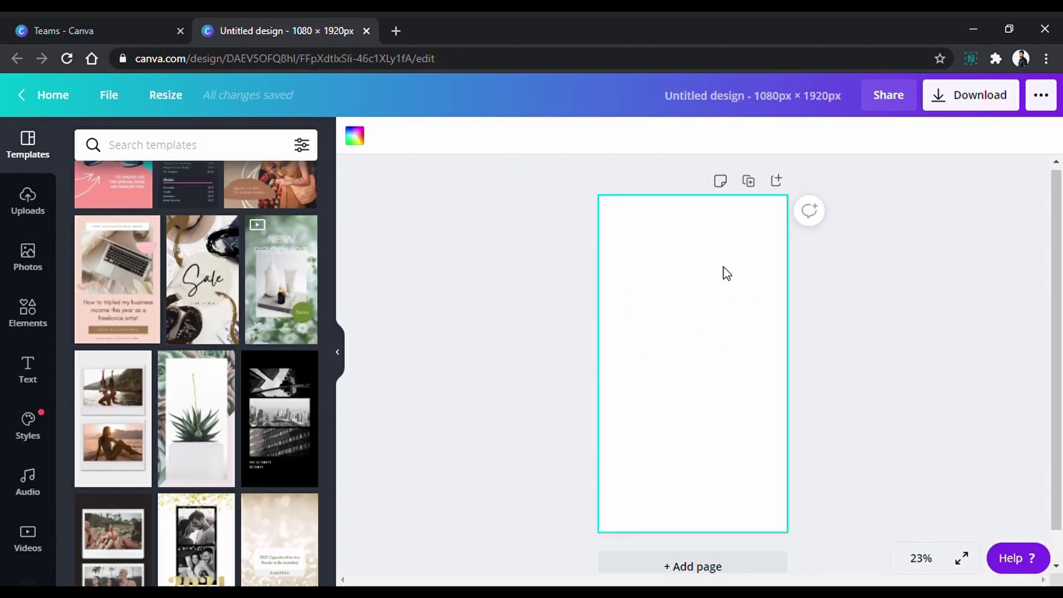
click(360, 141)
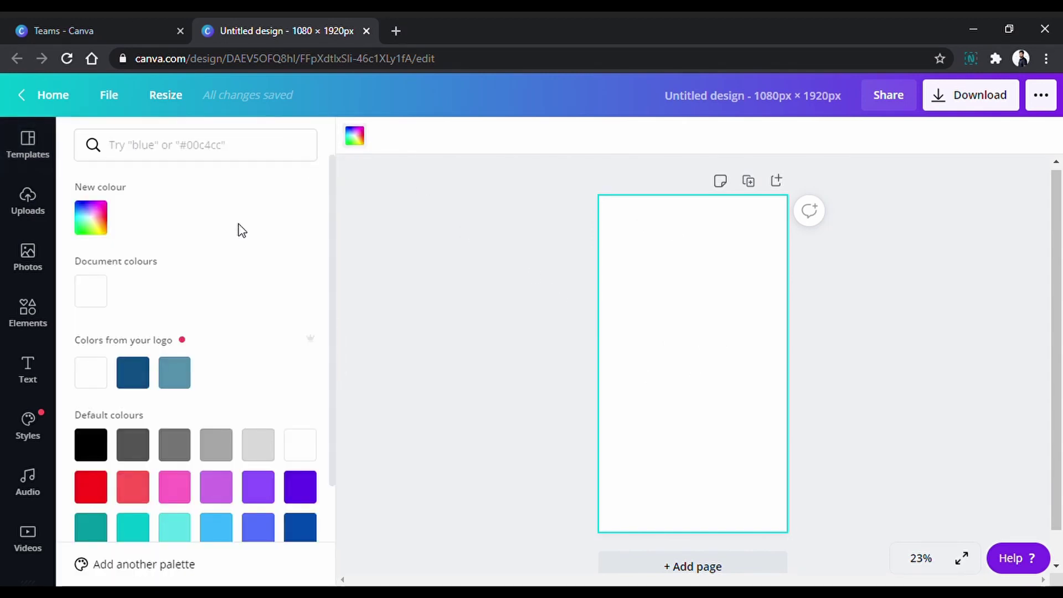
click(91, 227)
drag(238, 353, 272, 353)
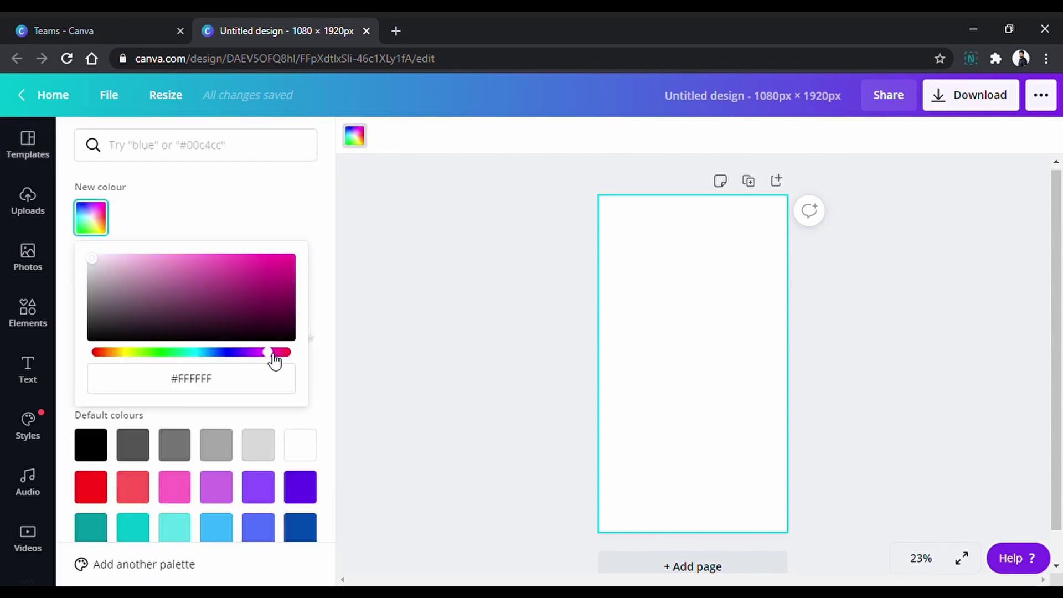
drag(194, 305, 104, 246)
Step: Add a circle from the basic shapes and keep it at the centre of the page
click(11, 311)
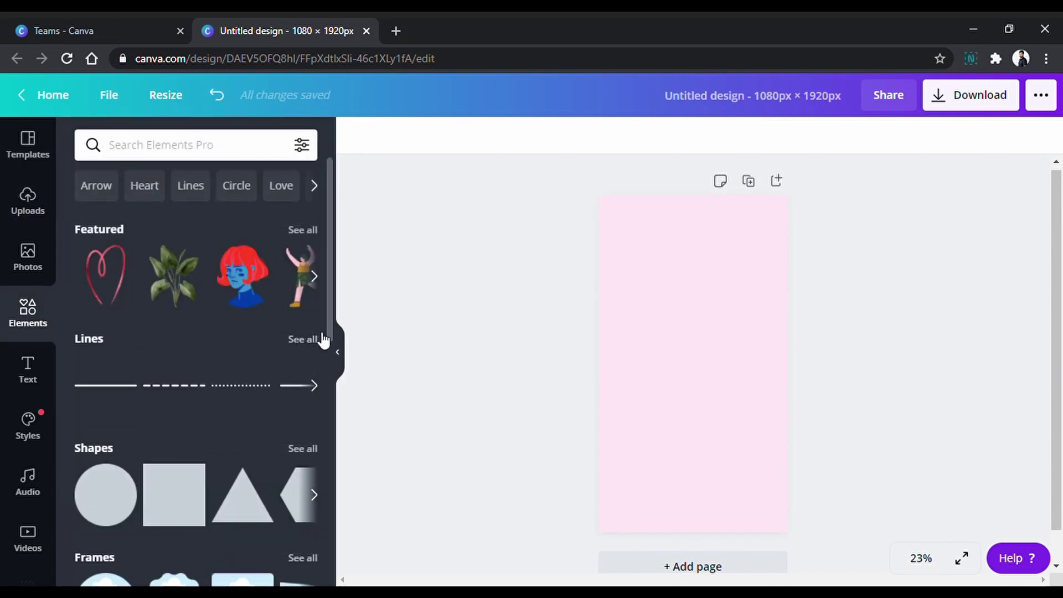
scroll(323, 338, down, 14)
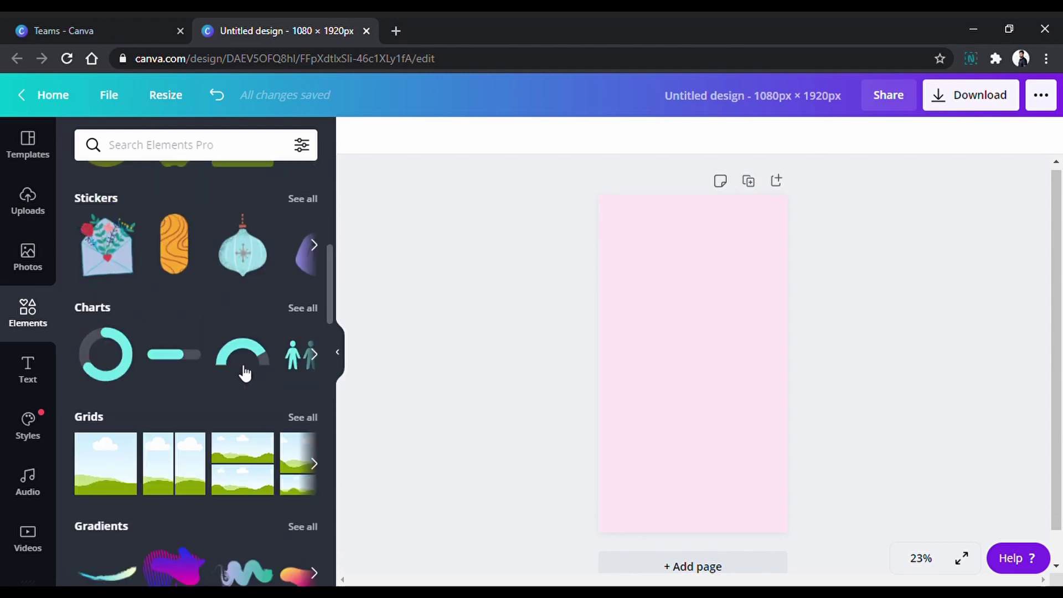
scroll(254, 365, up, 10)
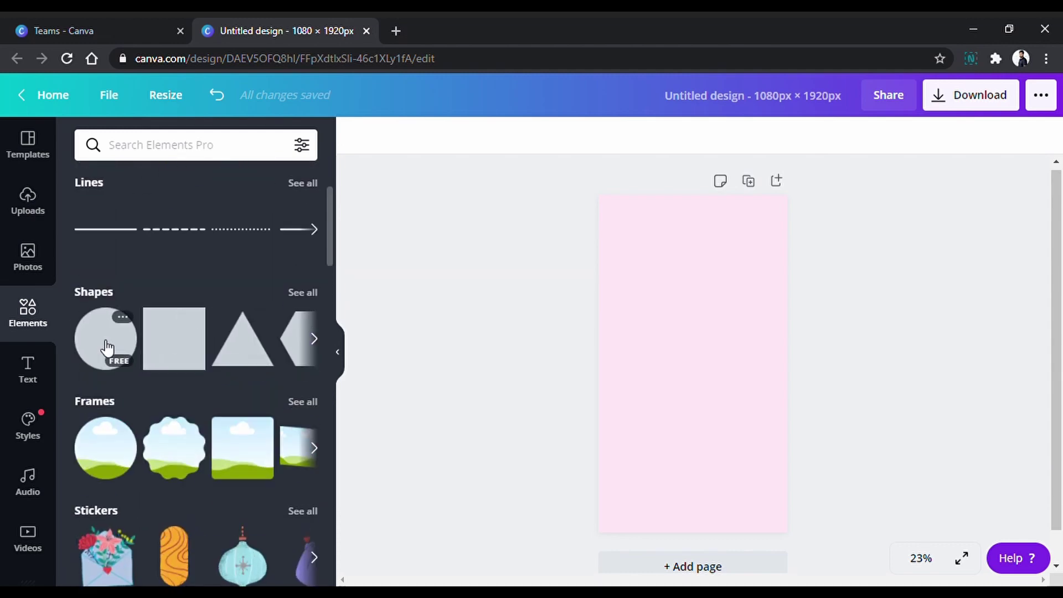
click(107, 348)
drag(697, 375, 709, 372)
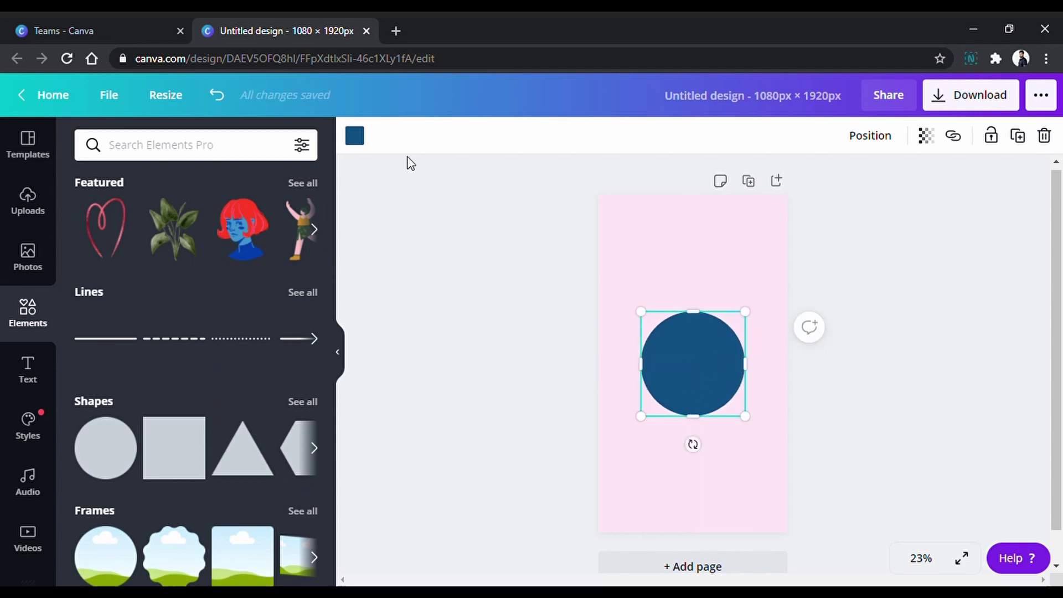
Step: Change the circle's fill to the custom colour #E37E94 and deselect it
click(361, 148)
click(91, 217)
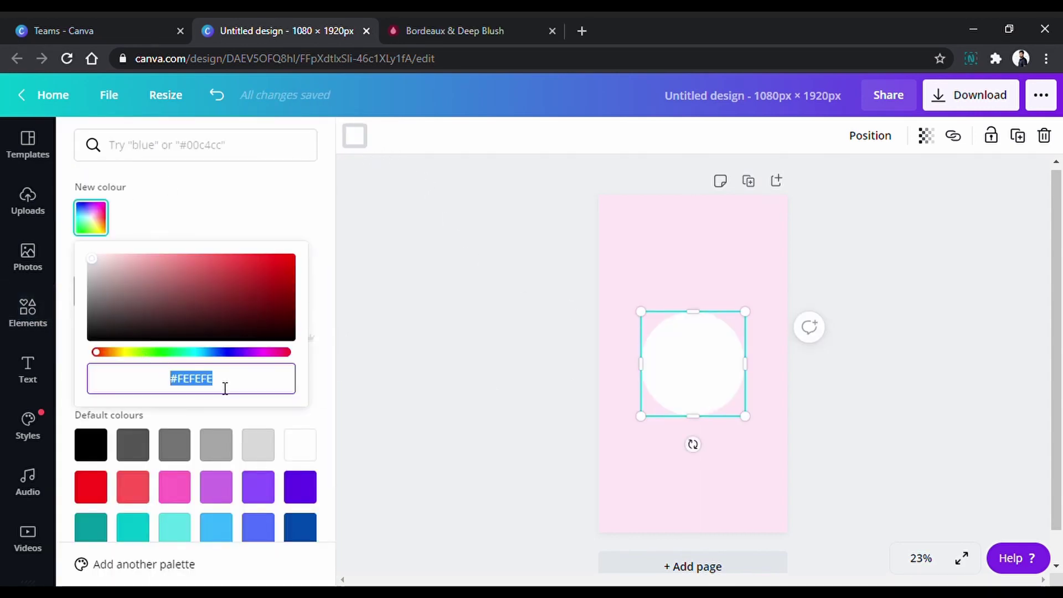
text(#E37E94)
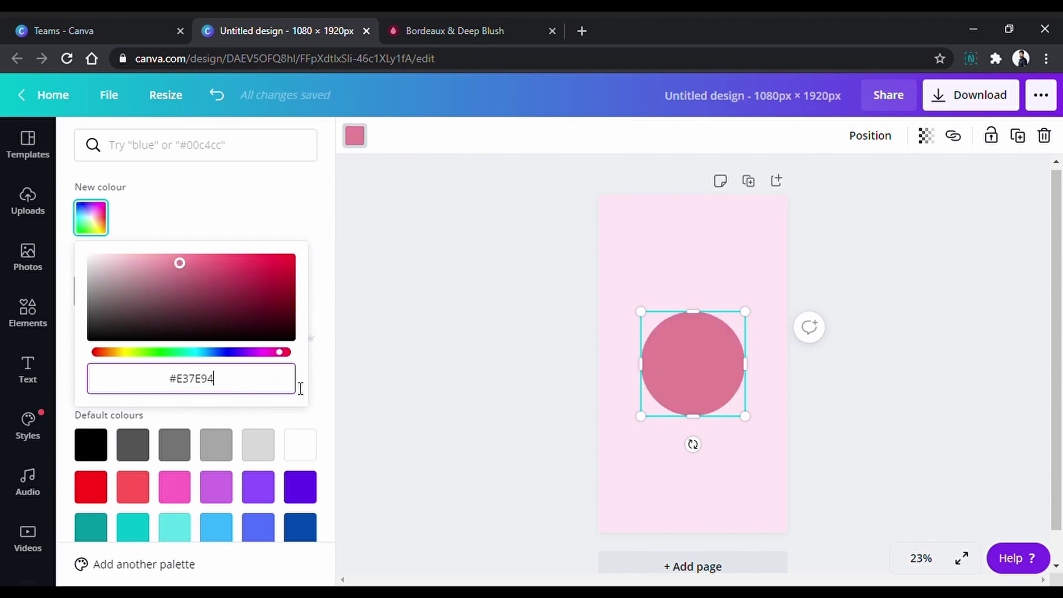
click(397, 378)
click(498, 382)
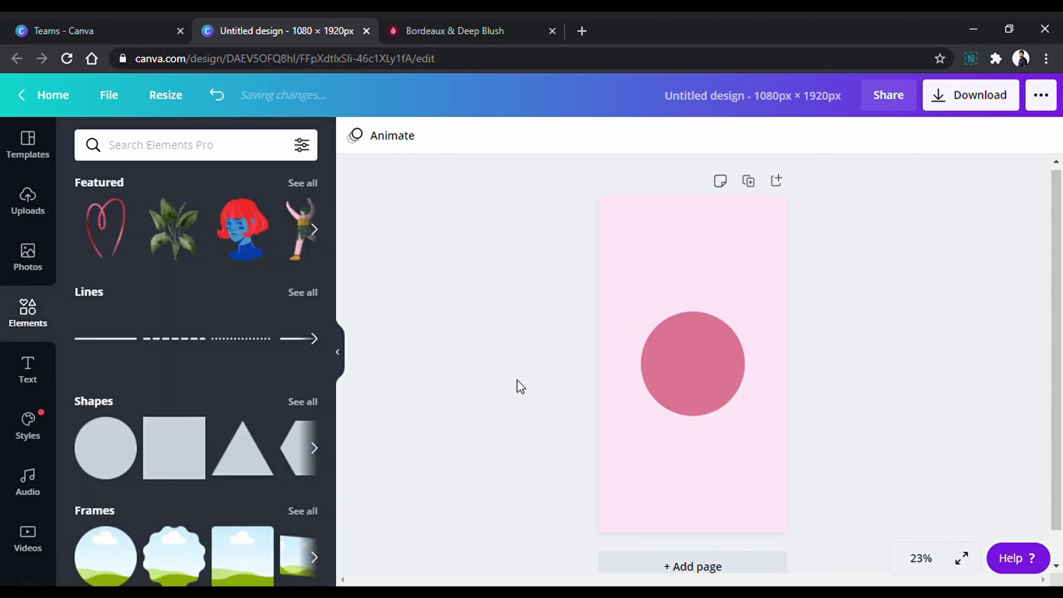
Step: Add the free berry-branch line drawing from the Monoline Elements collection, enlarge it and place it in the page's upper-right corner
click(677, 390)
scroll(249, 358, down, 15)
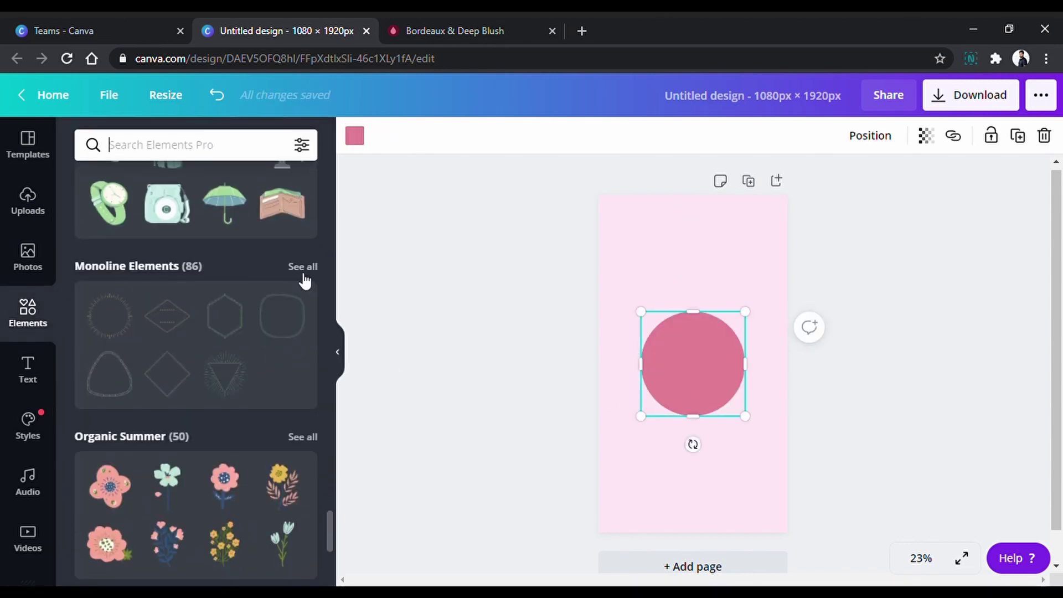
click(305, 268)
scroll(190, 408, down, 5)
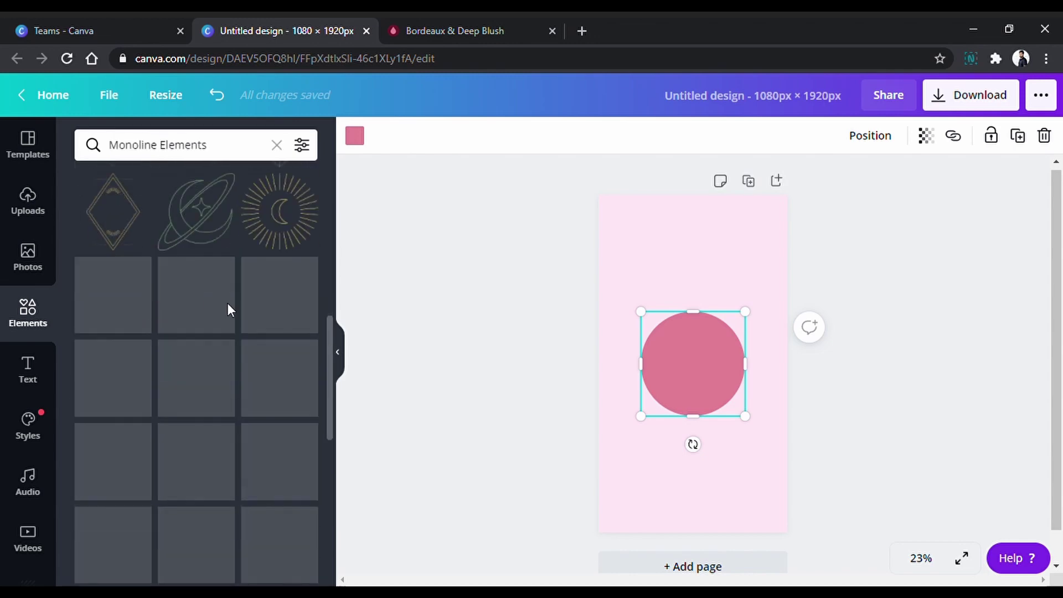
scroll(227, 303, down, 10)
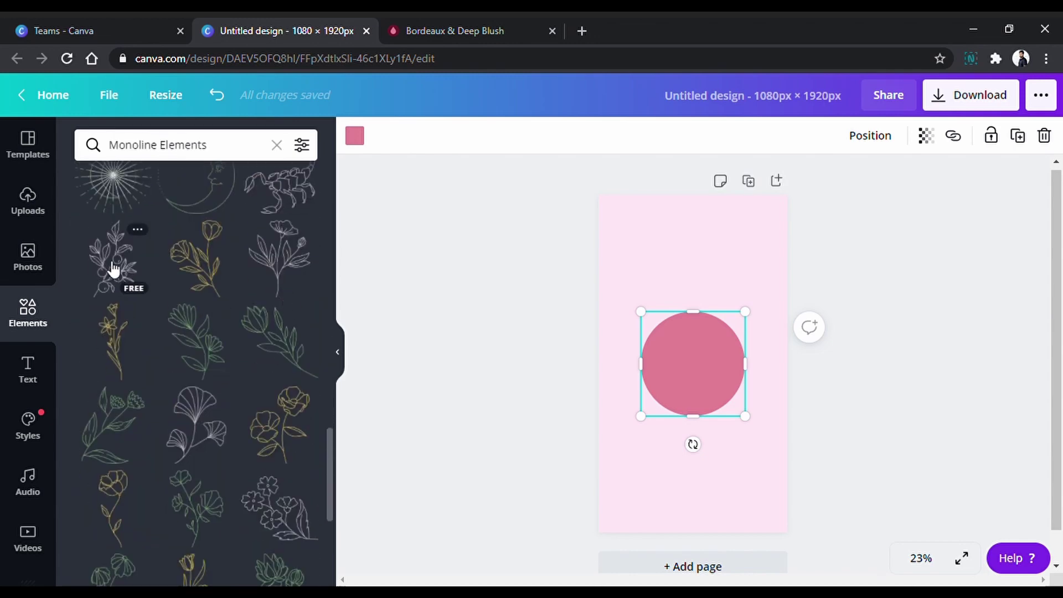
drag(114, 269, 697, 280)
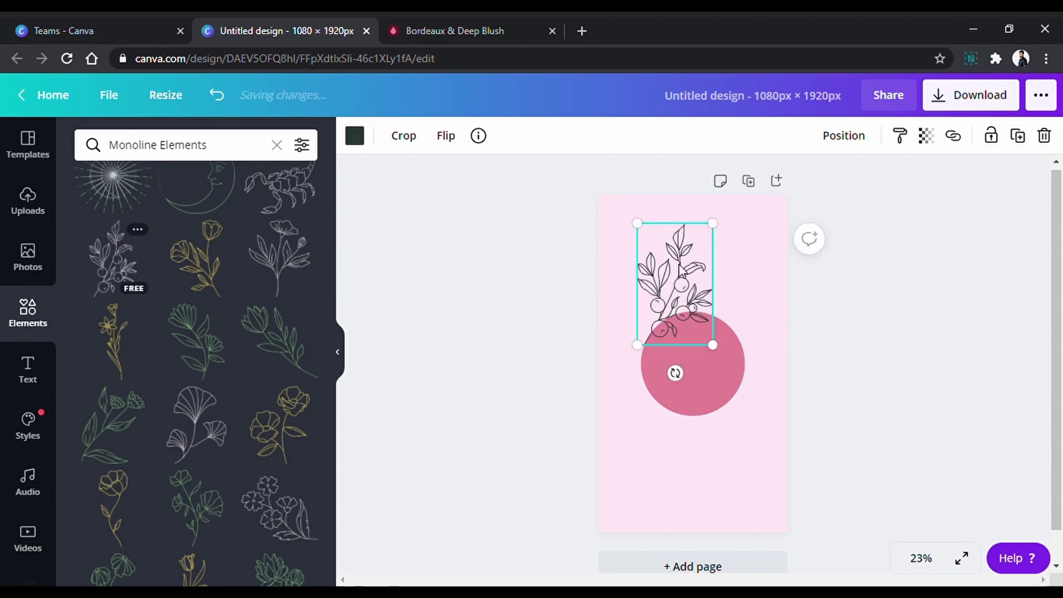
drag(750, 227, 762, 195)
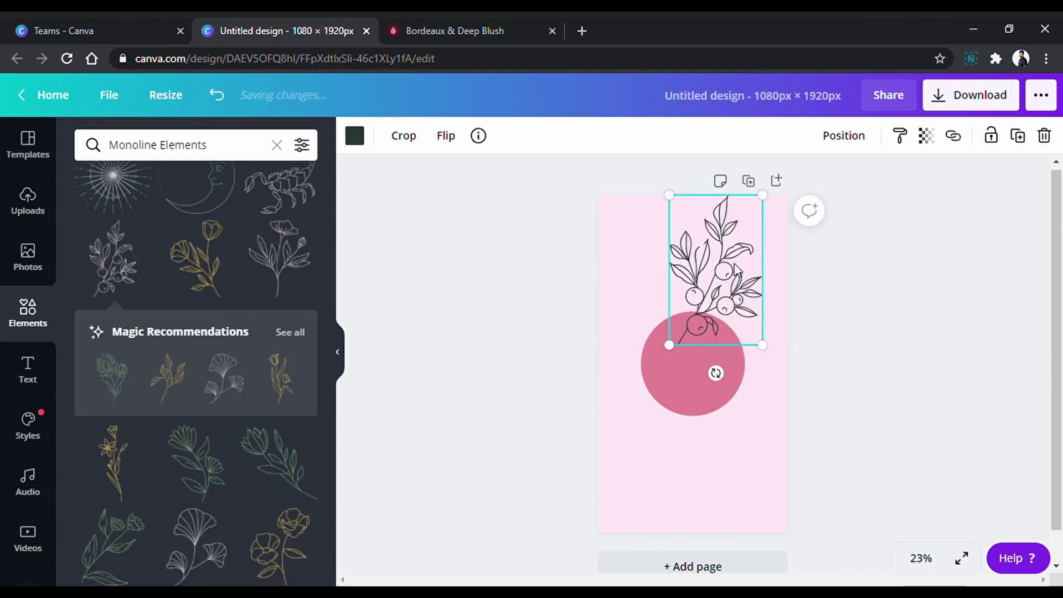
drag(738, 272, 763, 272)
Step: Duplicate the berry branch and move the copy to the lower part of the page, below the original
right_click(746, 277)
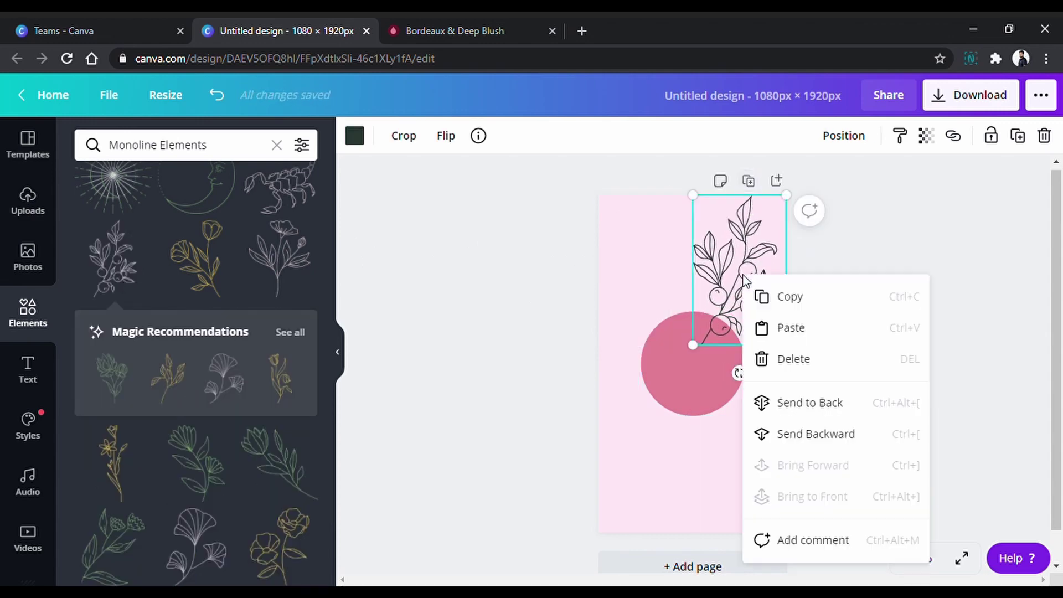
click(779, 296)
right_click(620, 351)
click(687, 404)
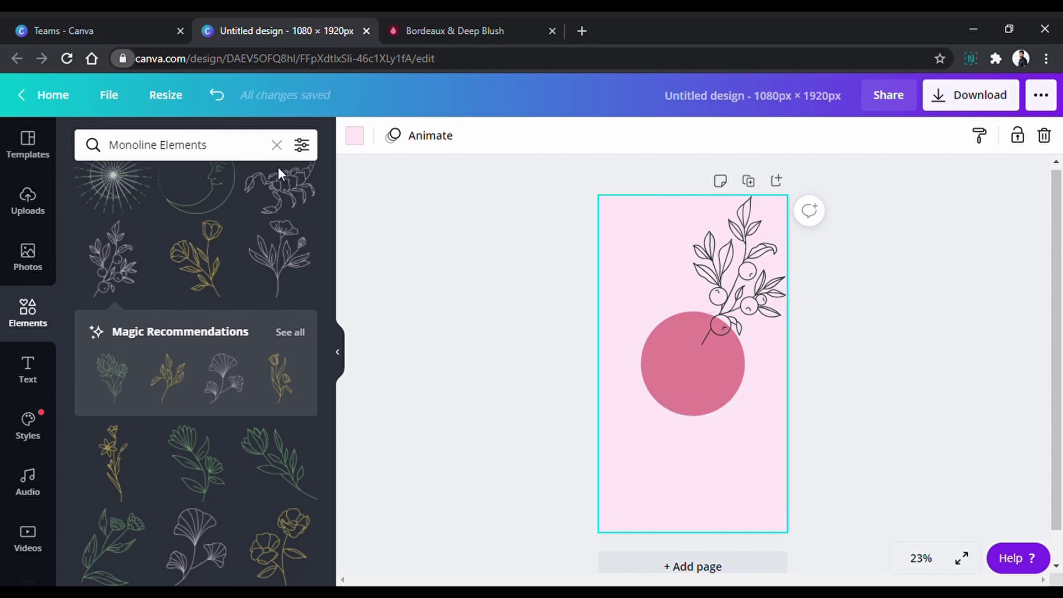
key(ctrl+v)
drag(775, 260, 720, 407)
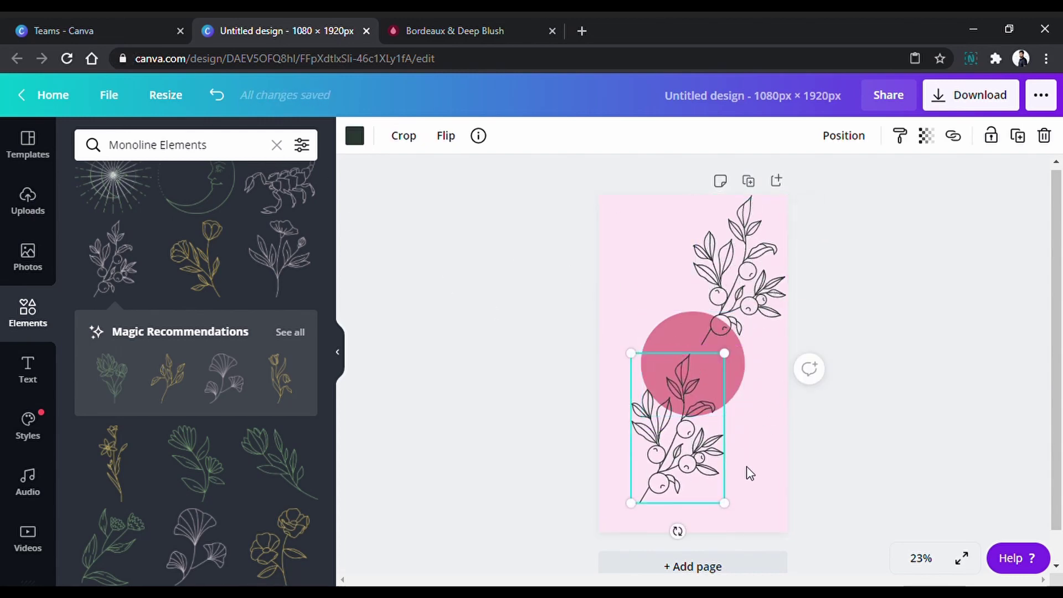
Step: Rotate the copied branch upside down and fit it into the page's lower-left corner
drag(685, 539, 687, 327)
drag(702, 426, 680, 432)
mouse_move(672, 351)
mouse_down()
mouse_move(658, 357)
mouse_move(656, 340)
mouse_move(663, 350)
mouse_up()
drag(649, 436, 643, 454)
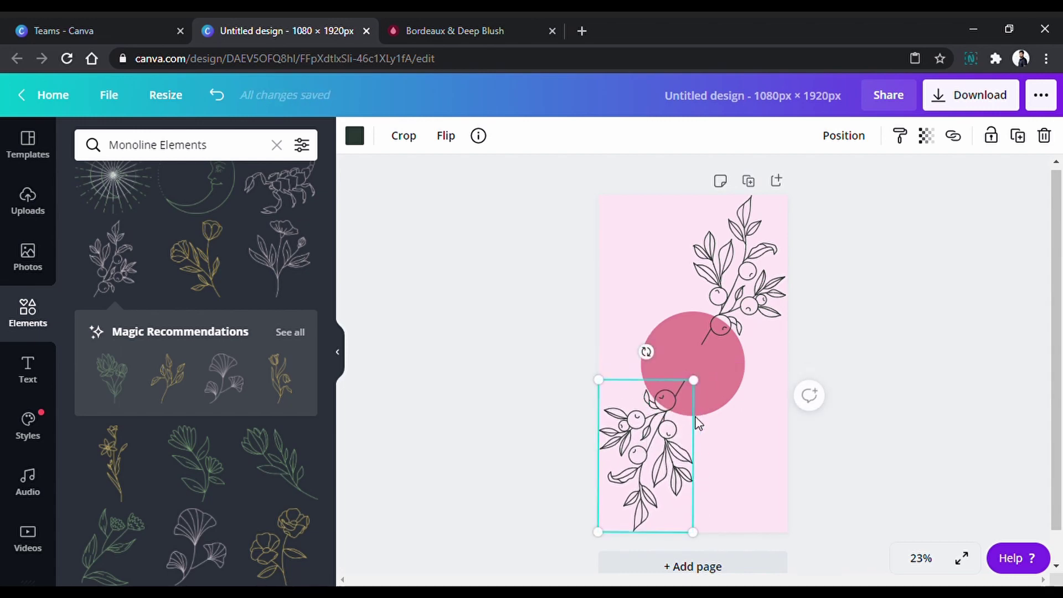
Step: Bring the pink circle forward so that it sits in front of both berry branches
click(722, 390)
right_click(723, 390)
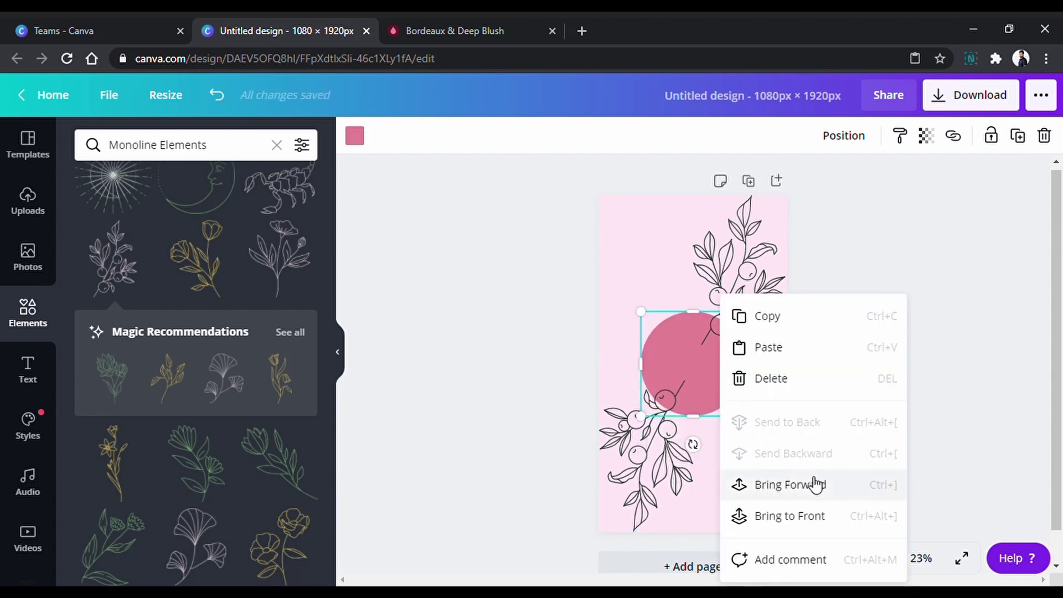
click(888, 499)
right_click(720, 388)
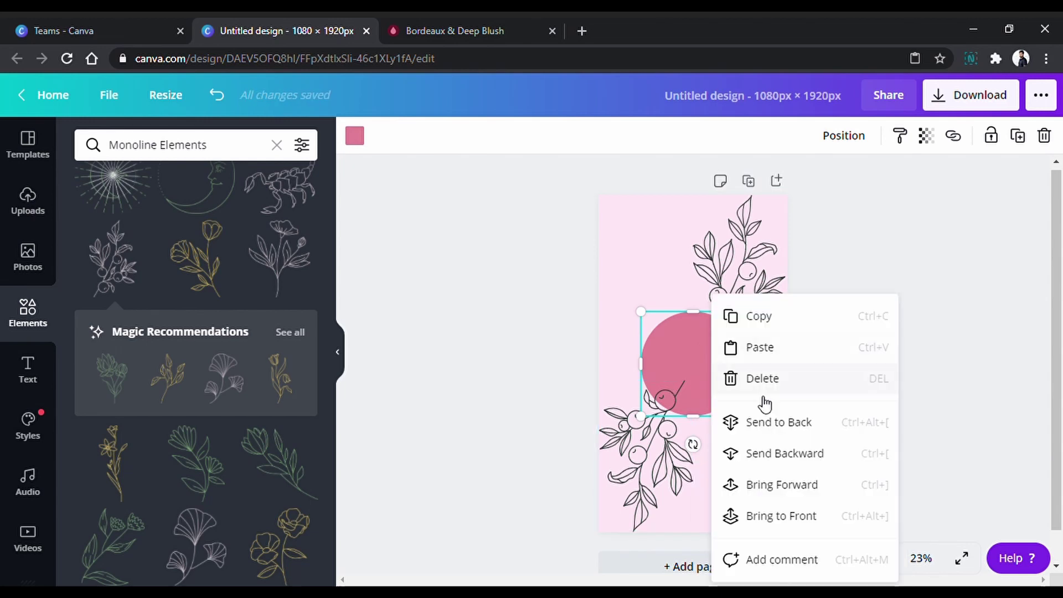
click(809, 491)
click(869, 437)
Step: Group the two berry branches and set the group's transparency to 15
click(689, 476)
shift+click(720, 280)
key(ctrl+g)
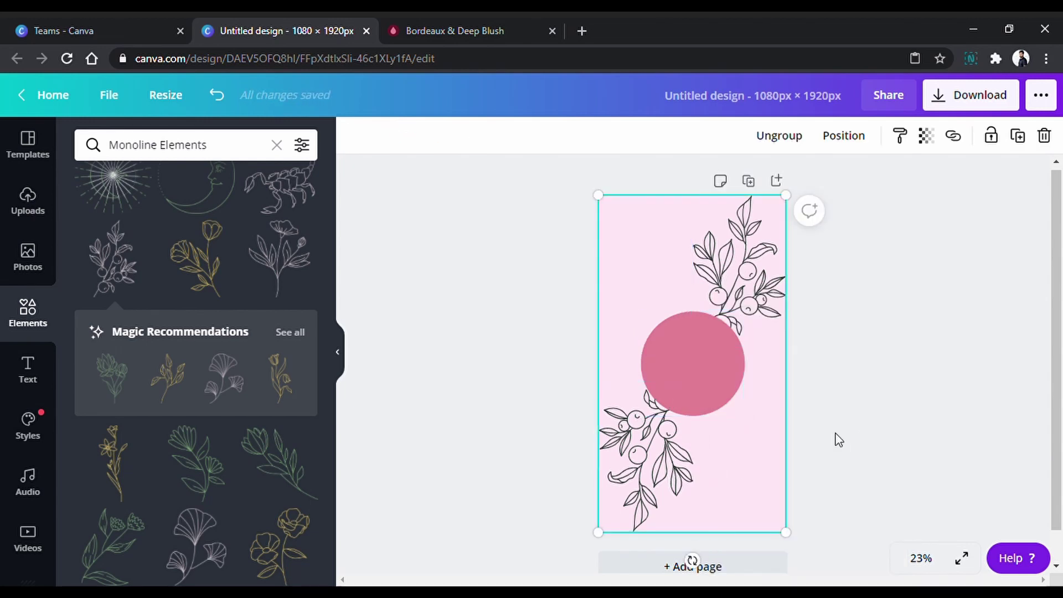
click(934, 148)
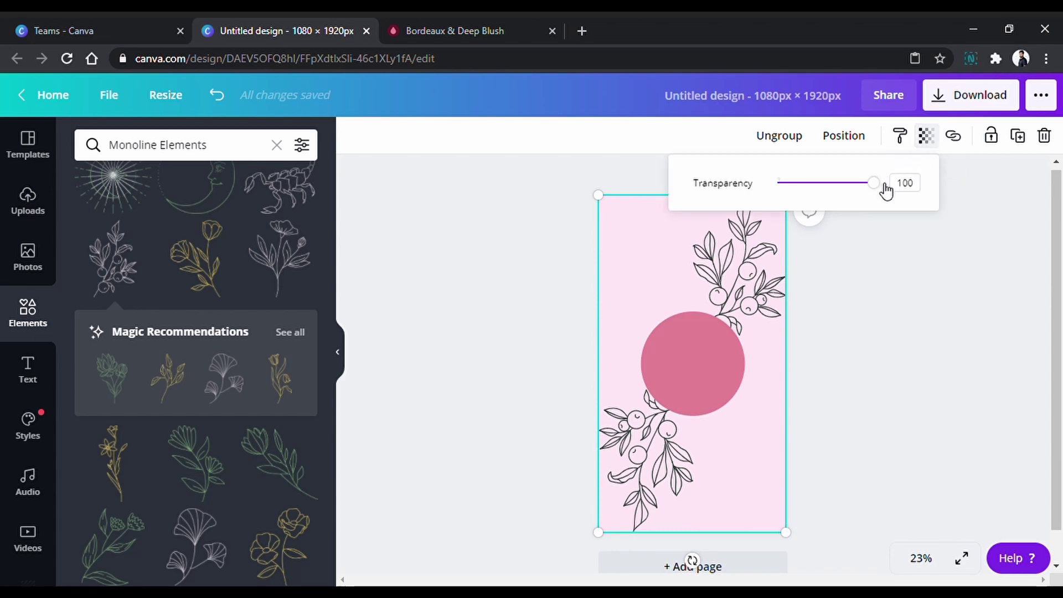
drag(884, 188, 798, 193)
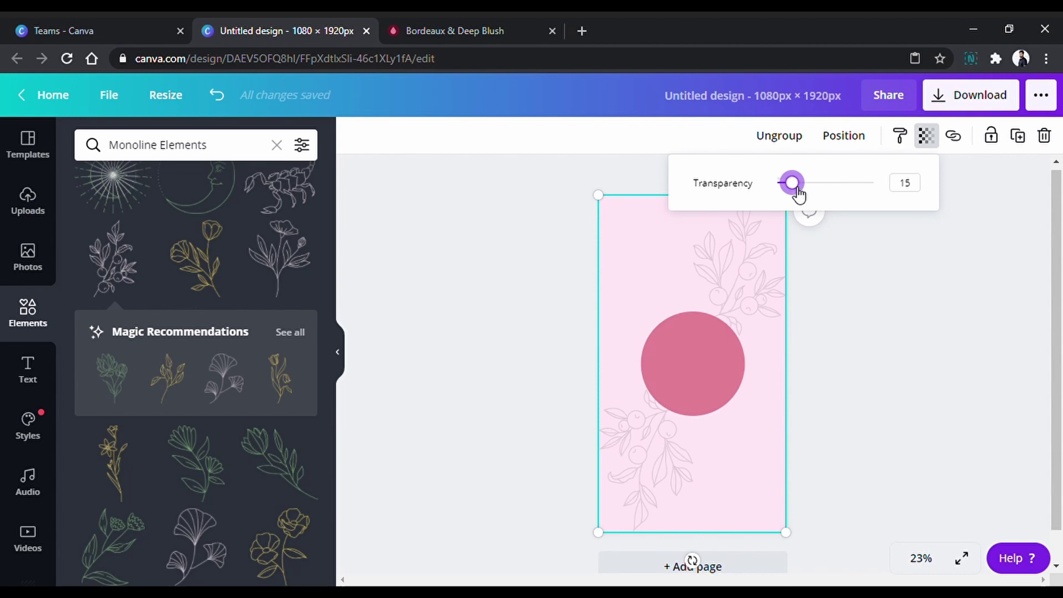
click(902, 245)
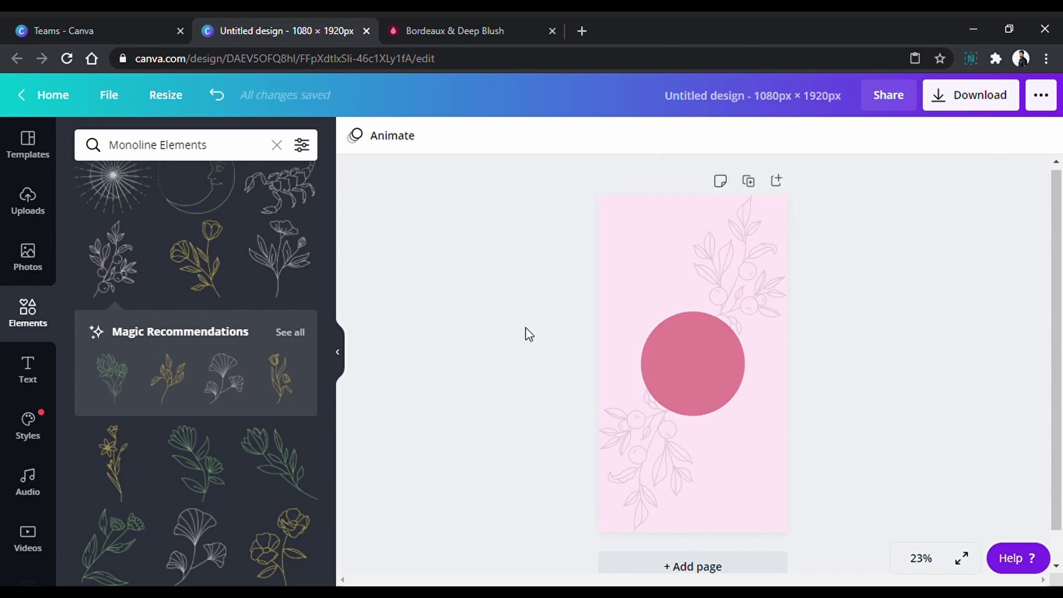
Step: Add the free "A gift just for you" text combination over the circle
click(28, 377)
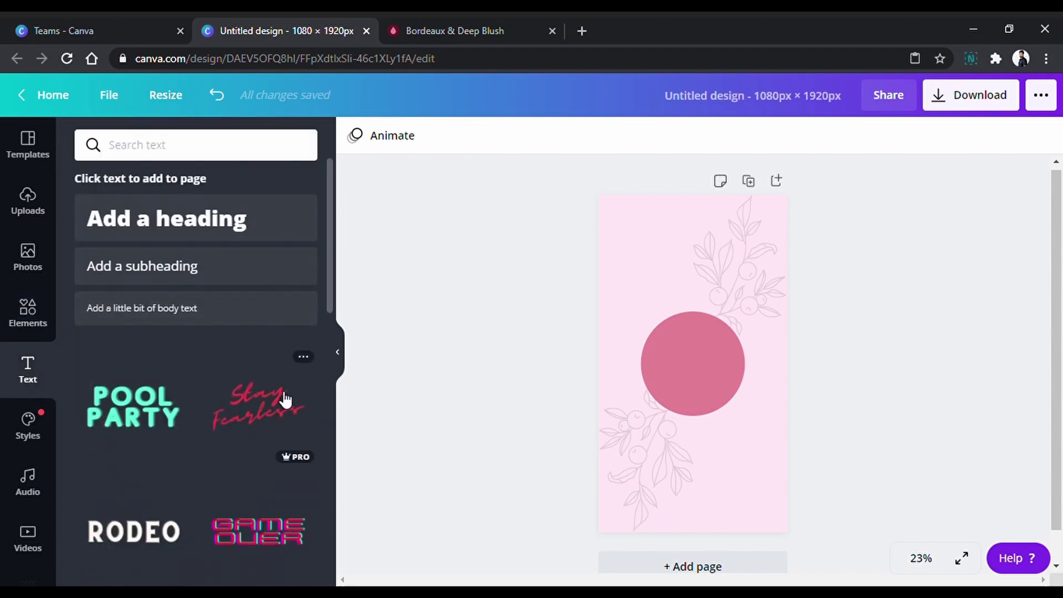
scroll(286, 399, down, 20)
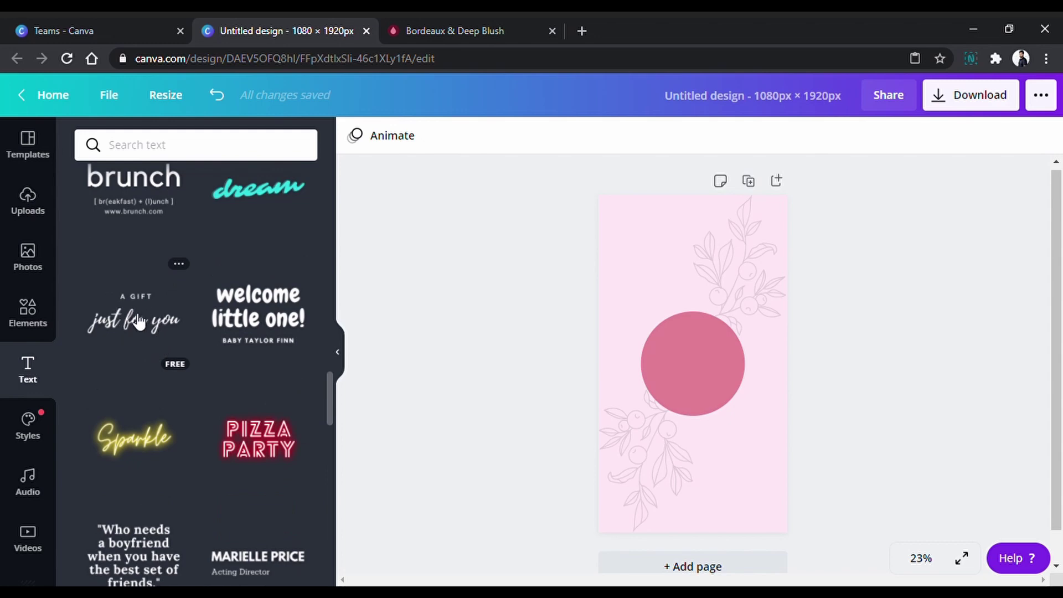
click(159, 317)
scroll(693, 354, up, 5)
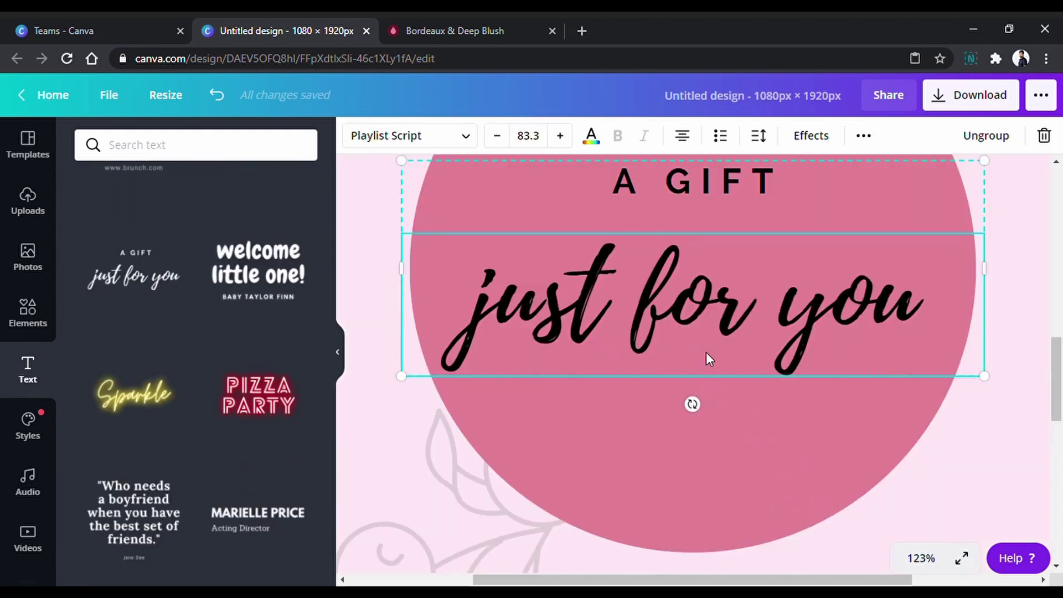
scroll(709, 347, up, 2)
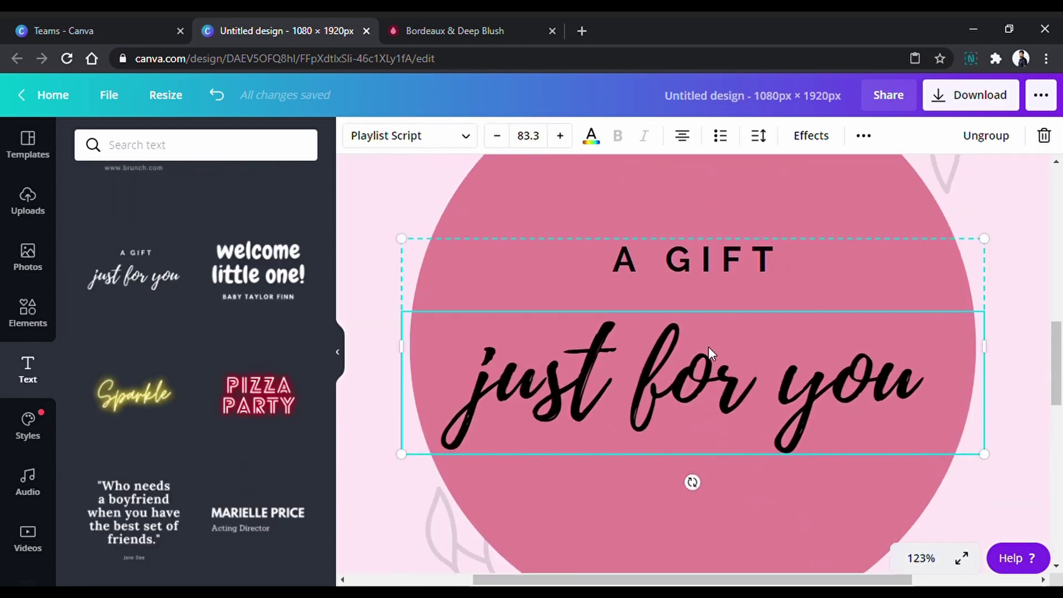
Step: Delete the "A GIFT" line and replace the "just for you" script text with "Blog"
click(719, 258)
click(719, 258)
key(Escape)
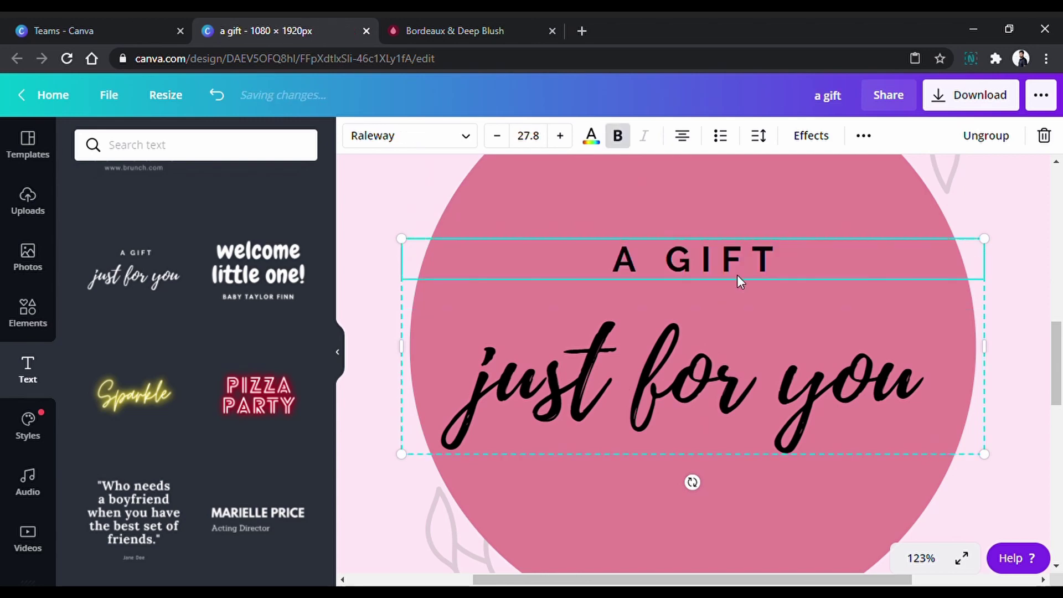
key(Delete)
double_click(695, 388)
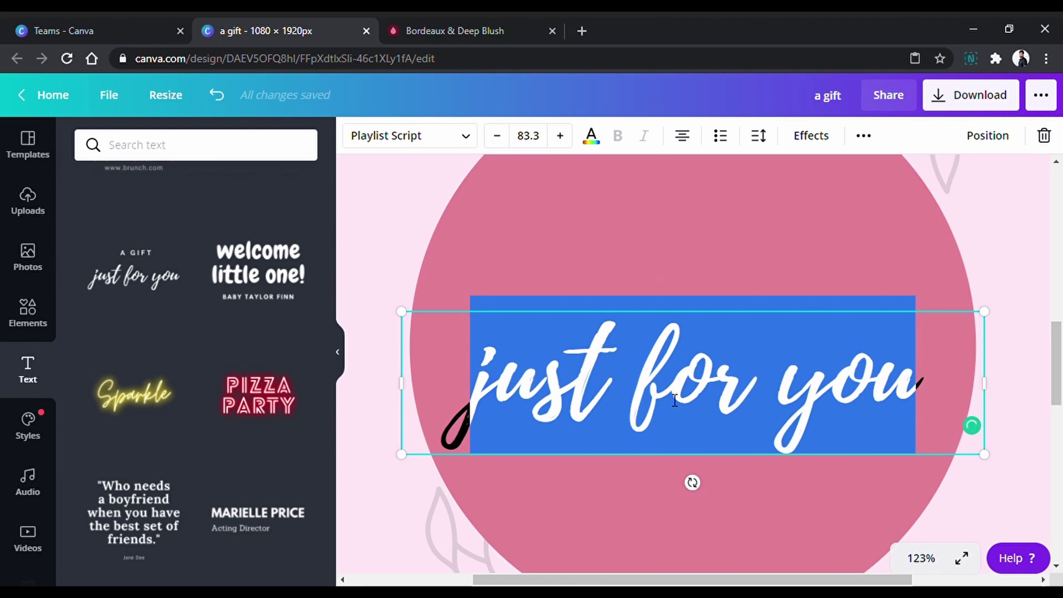
text(Blog)
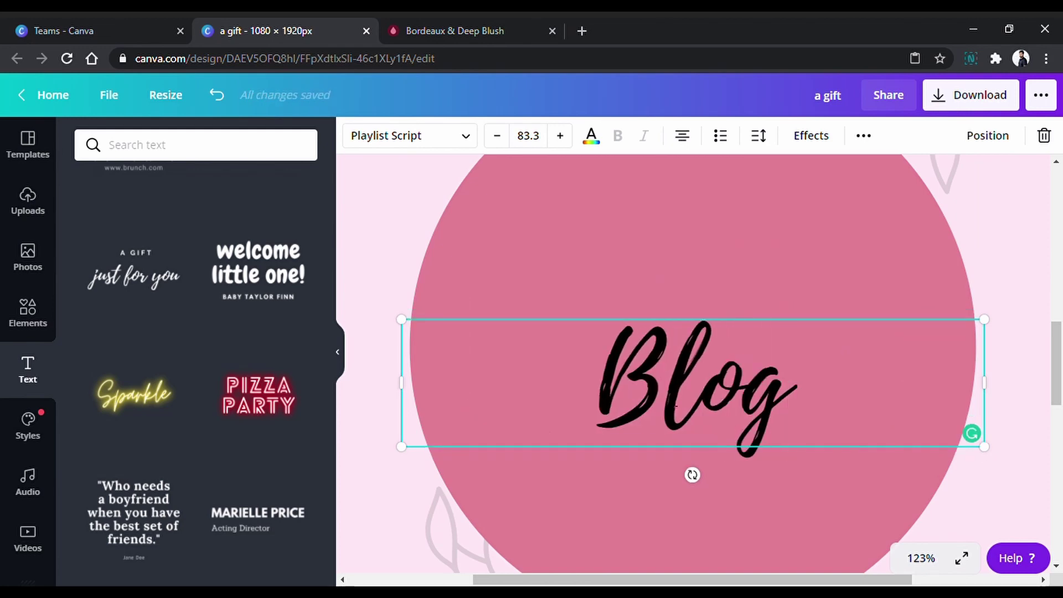
Step: Centre the "Blog" text inside the pink circle and increase its font size to 140
click(670, 277)
click(709, 401)
drag(710, 400, 710, 366)
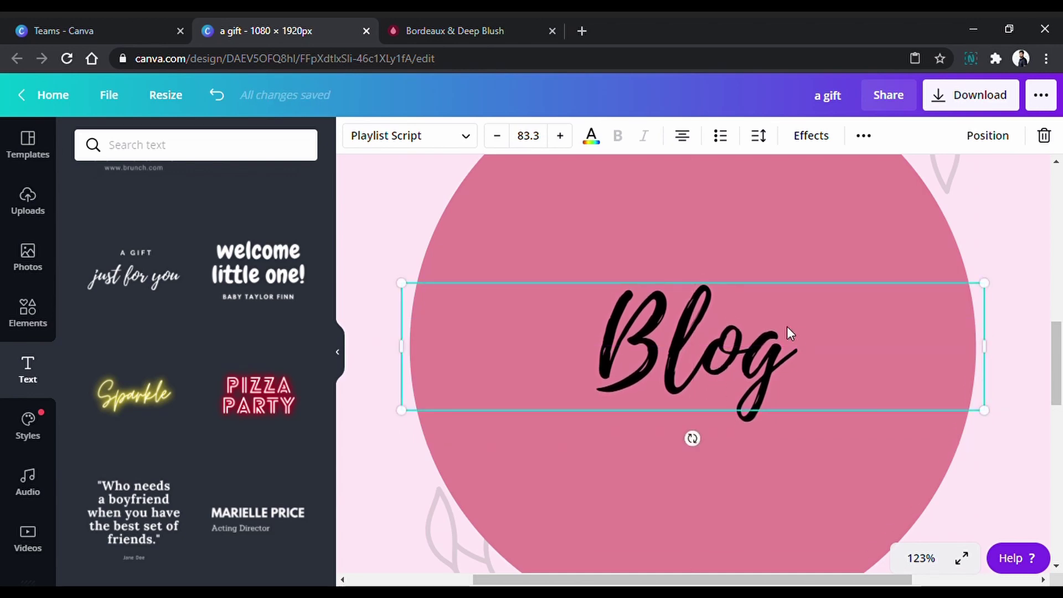
click(560, 136)
click(561, 135)
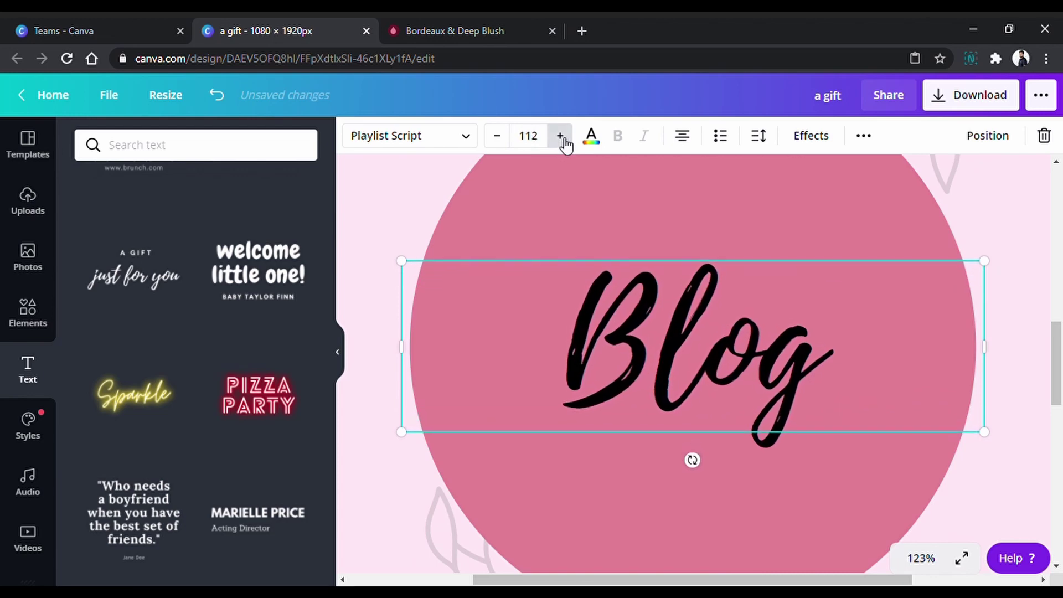
click(561, 136)
click(560, 136)
drag(705, 351, 716, 355)
Step: Recolour the "Blog" text with a custom new colour in a very dark shade
click(592, 138)
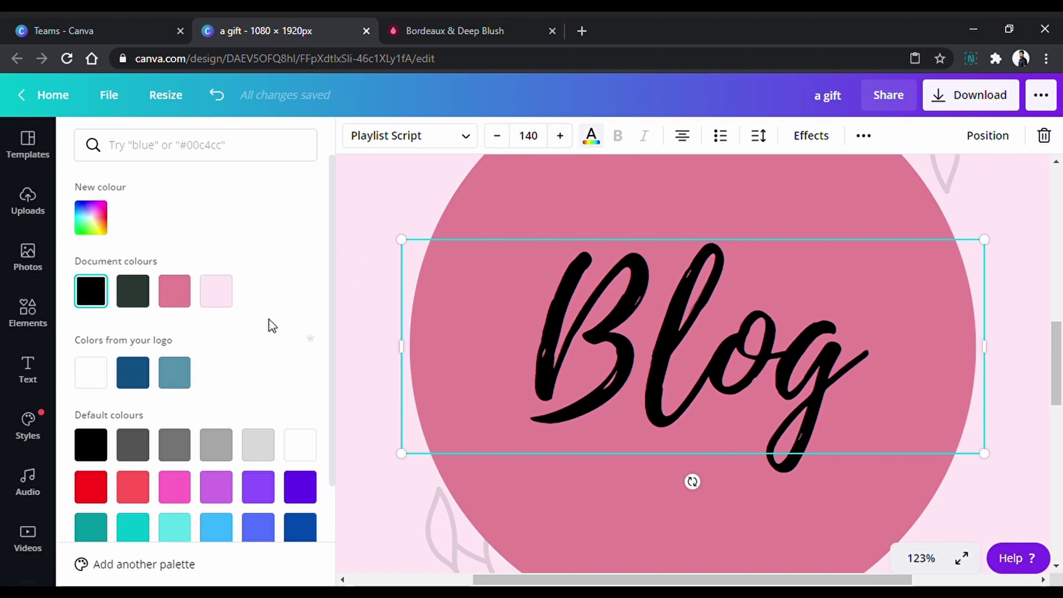
click(91, 217)
click(282, 353)
drag(199, 297, 229, 320)
click(360, 304)
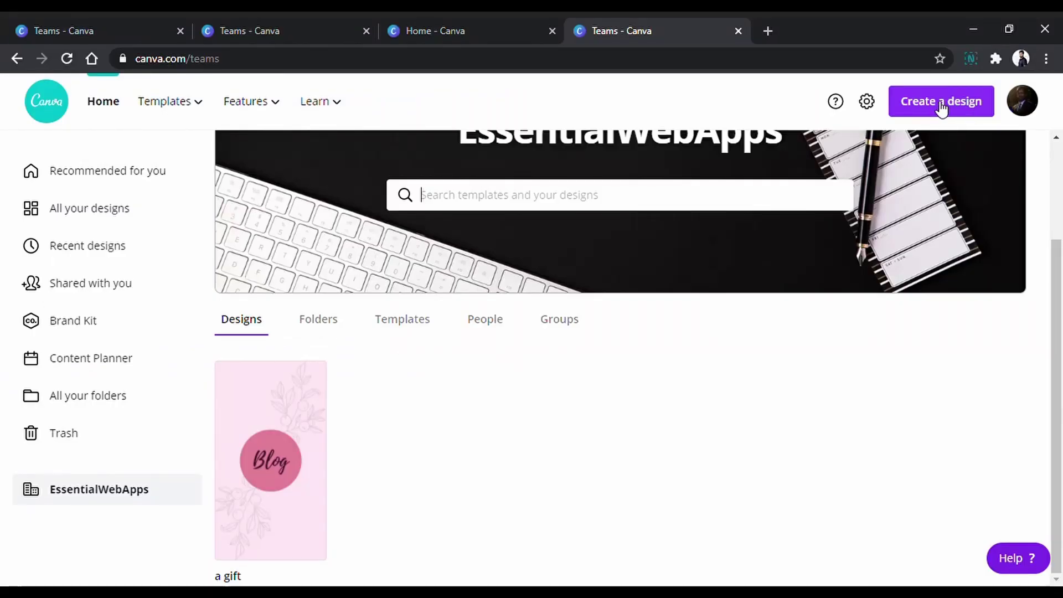
Step: Create a new design of the type Instagram Story Highlight Cover, found by searching for "highlight"
click(940, 116)
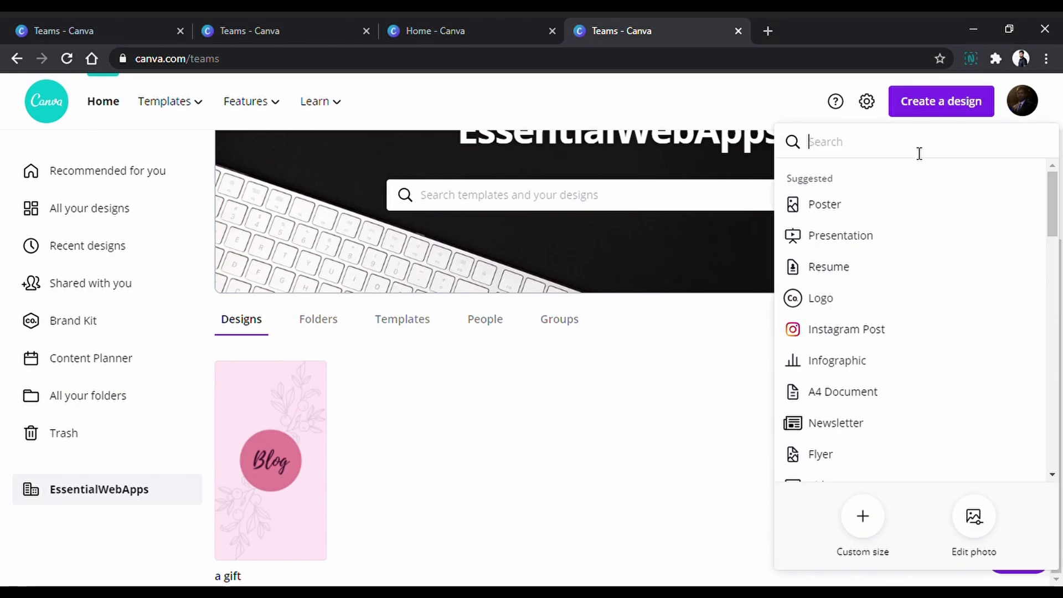
text(high)
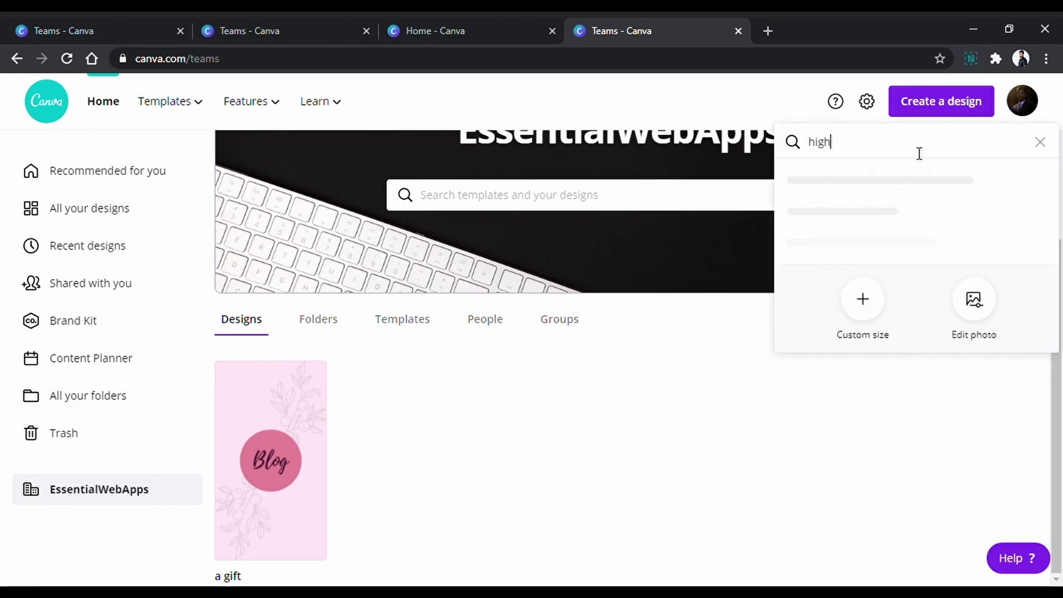
text(light)
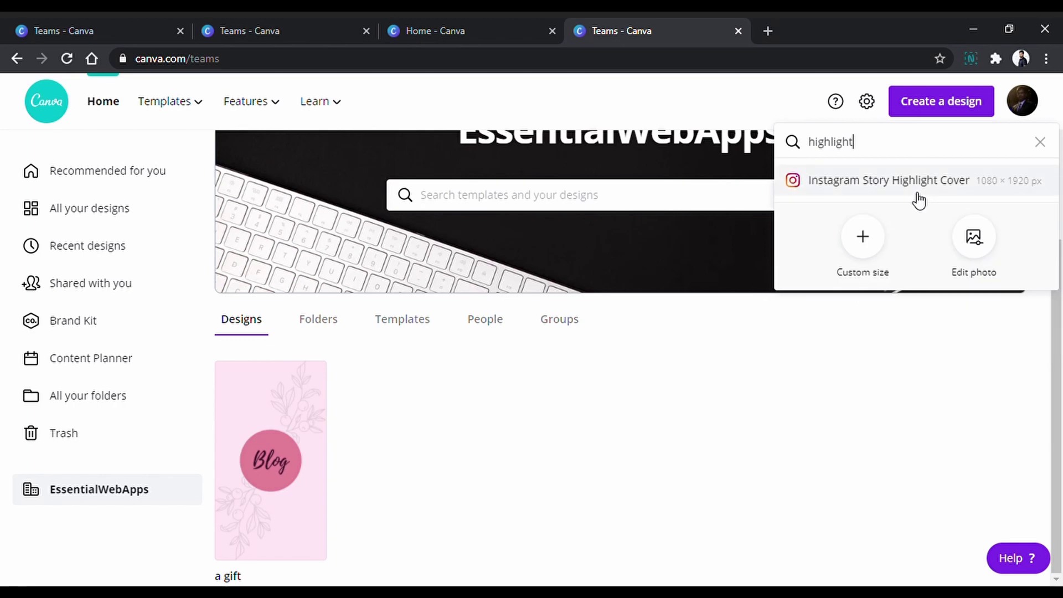
click(829, 186)
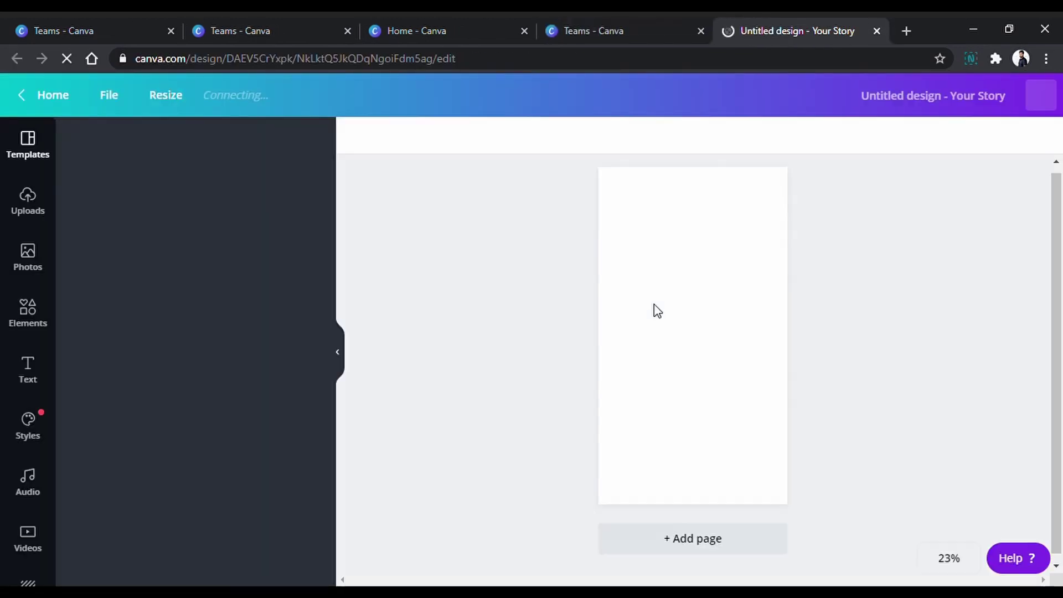
Step: Apply the free "WARDROBE" page of the Black and White Paper Zine Fashion Influencer highlight cover set
scroll(182, 332, down, 5)
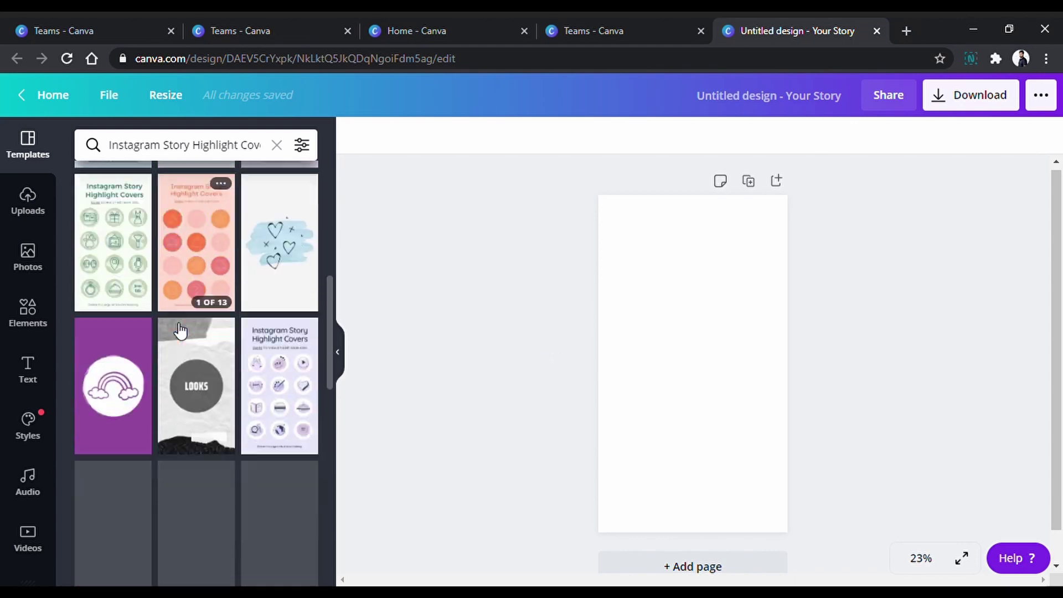
scroll(198, 363, down, 2)
click(193, 249)
click(213, 480)
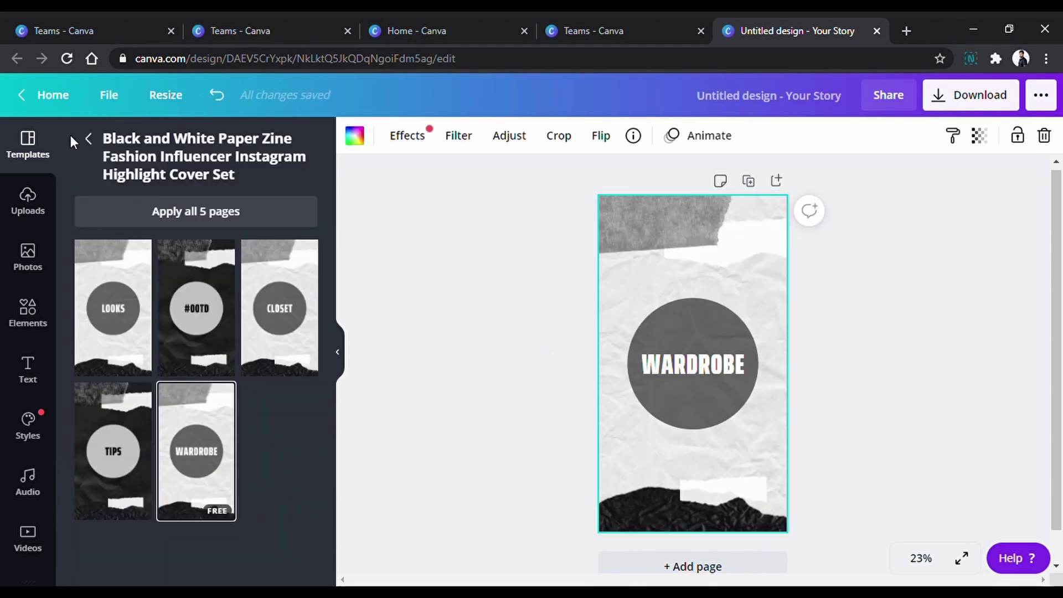
Step: Apply the free "Layers to Love" page of the Pink and Gold Artistic Fashion Influencer highlight cover set
click(88, 138)
scroll(167, 355, down, 3)
click(136, 359)
click(208, 304)
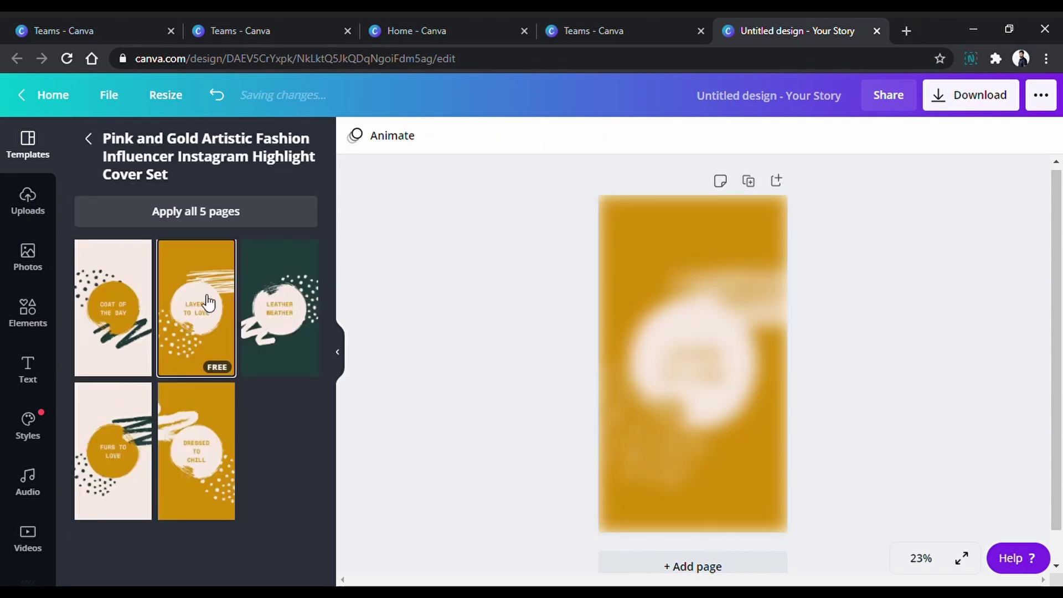
Step: Try the people, price tag and ribbon pages of the Blue Simple Minimalist Business highlight cover set on the page
click(89, 138)
click(113, 432)
click(201, 403)
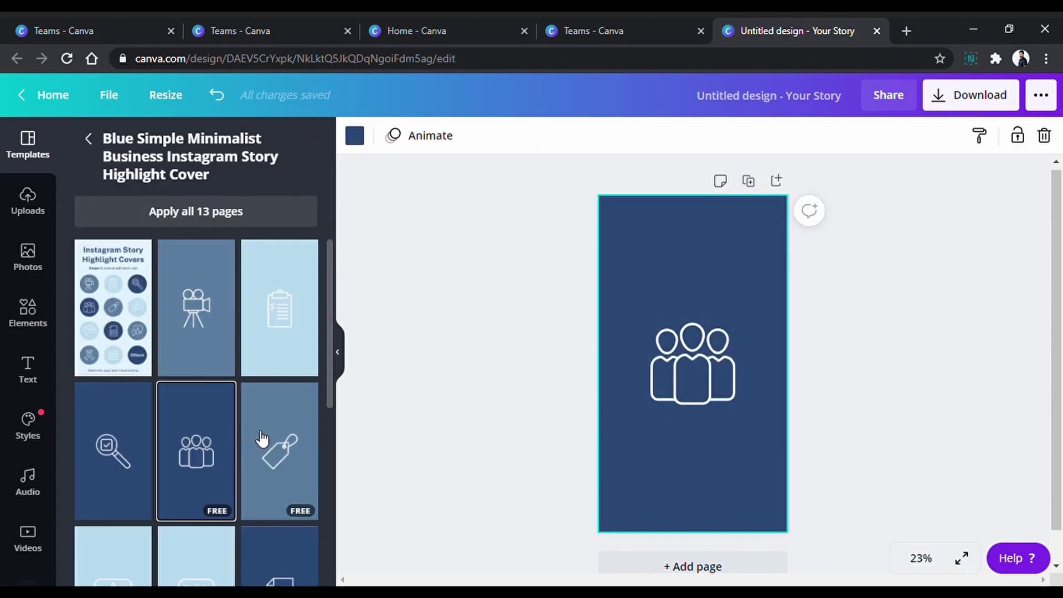
click(268, 439)
scroll(268, 440, down, 4)
click(211, 416)
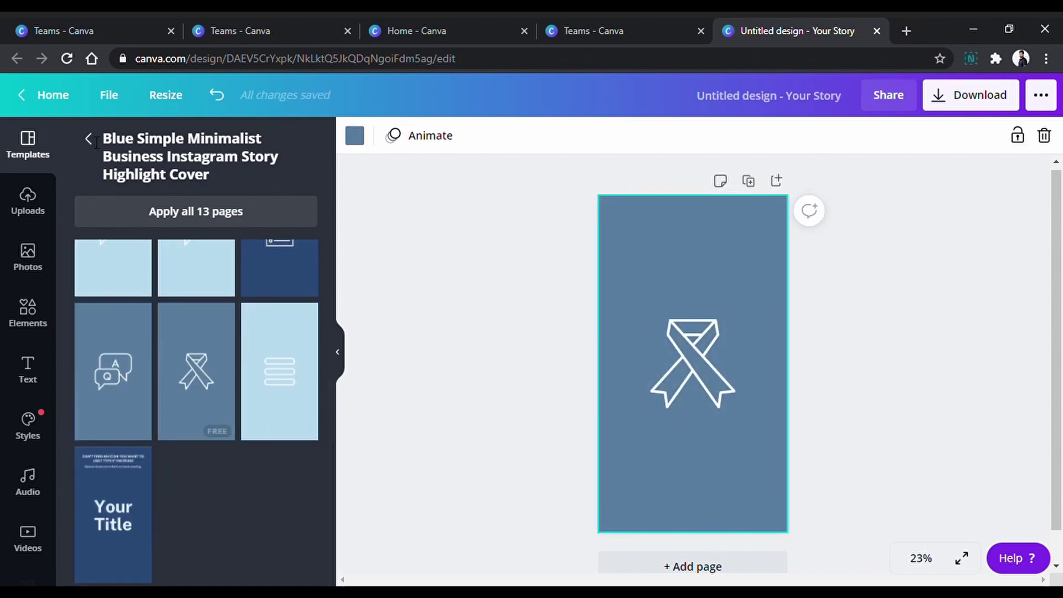
Step: Apply the "MEALS" page of the Black and Red Round Fitness Influencer Asymmetrical highlight cover set
click(89, 140)
click(142, 423)
click(221, 321)
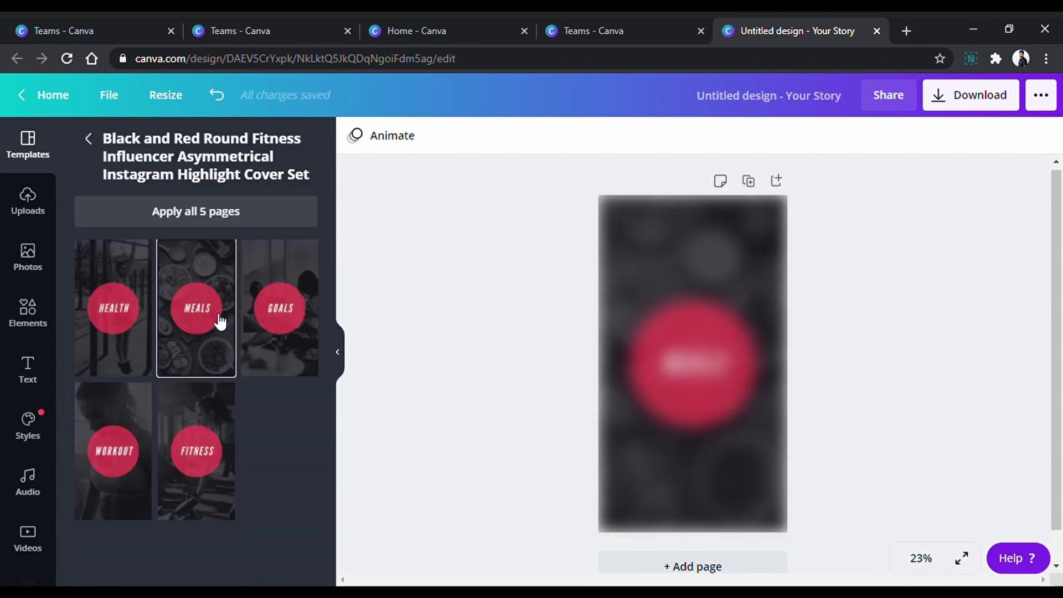
Step: Replace the "MEALS" text in the red circle with "Blog"
click(689, 413)
click(672, 365)
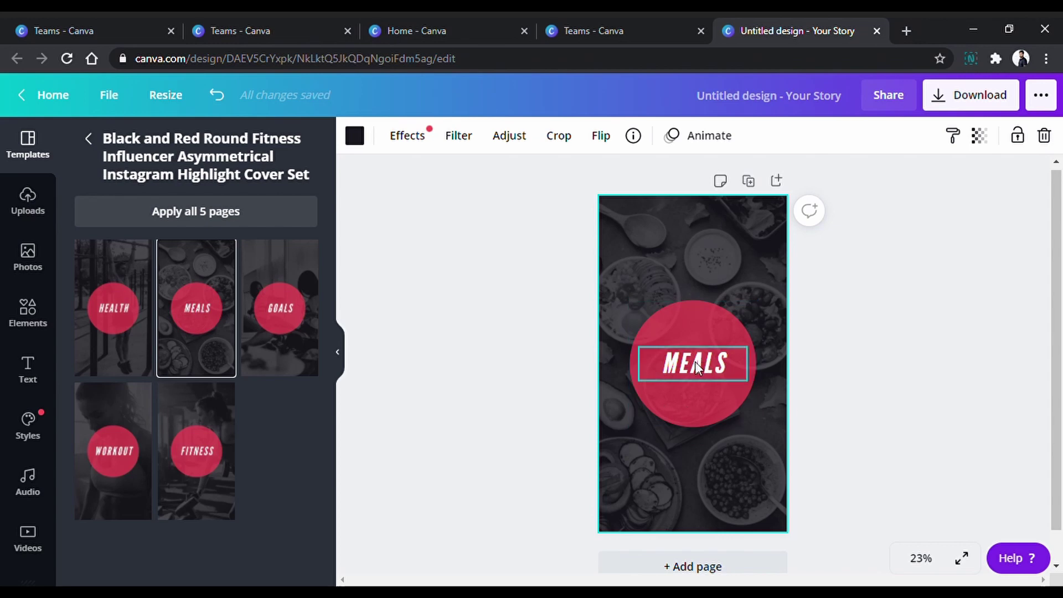
double_click(702, 369)
text(Blog)
Step: Recolour the circle with the logo's dark blue and apply the Tenor Sans style set with the coral, brown and peach palette
click(720, 332)
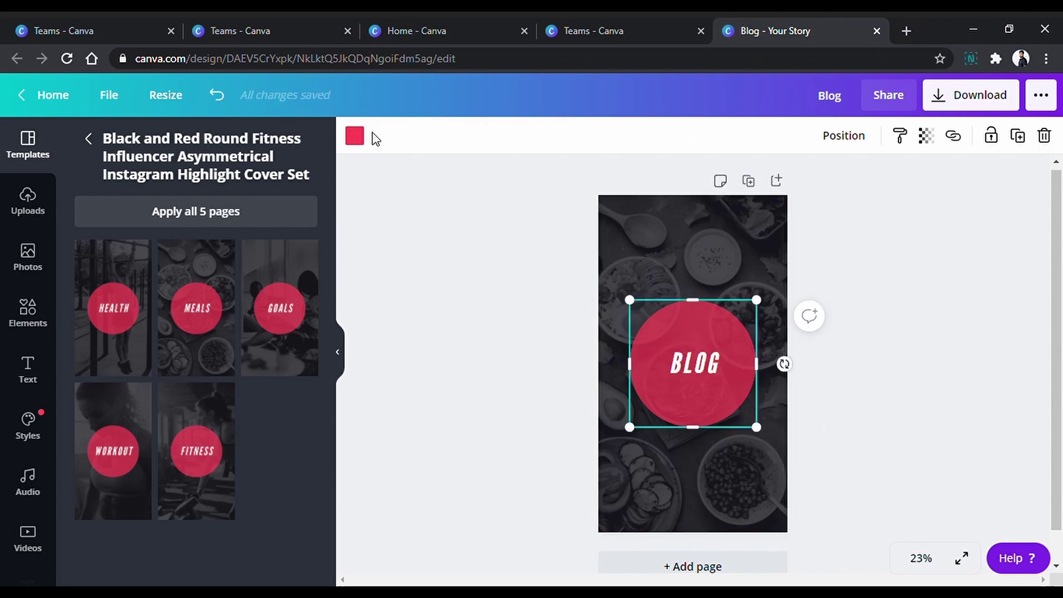
click(355, 136)
click(133, 372)
click(27, 426)
click(259, 271)
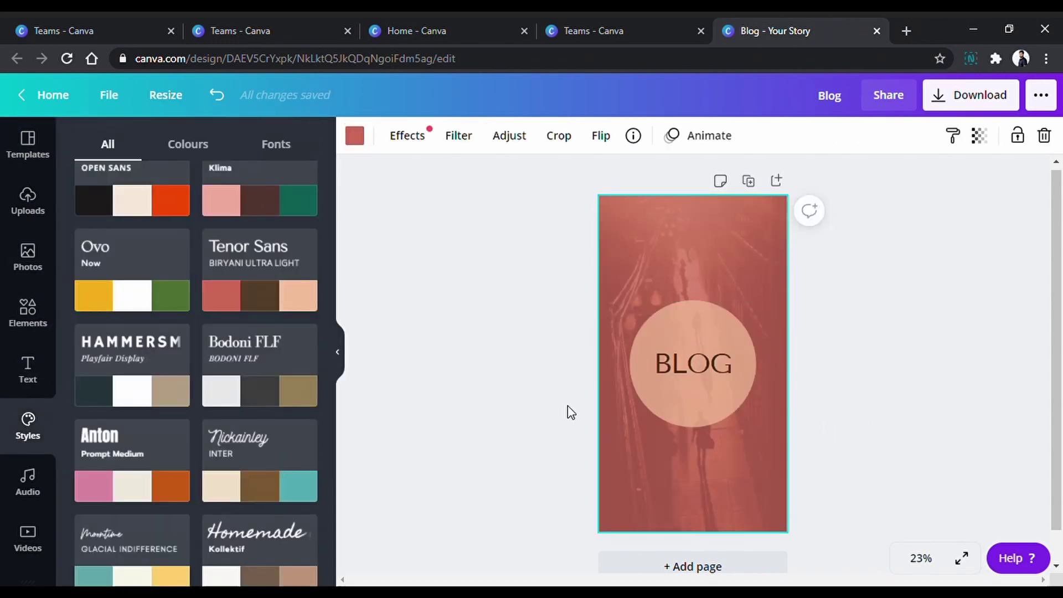
Step: Replace the page background with the night photo of a city with neon-lit streets
scroll(19, 491, down, 3)
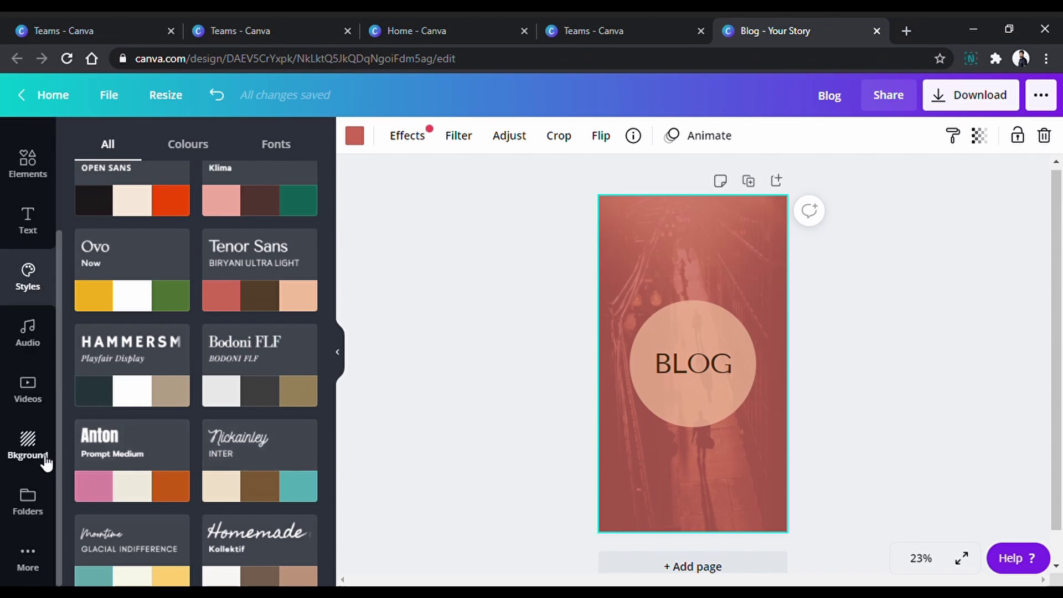
click(45, 460)
click(107, 221)
click(124, 421)
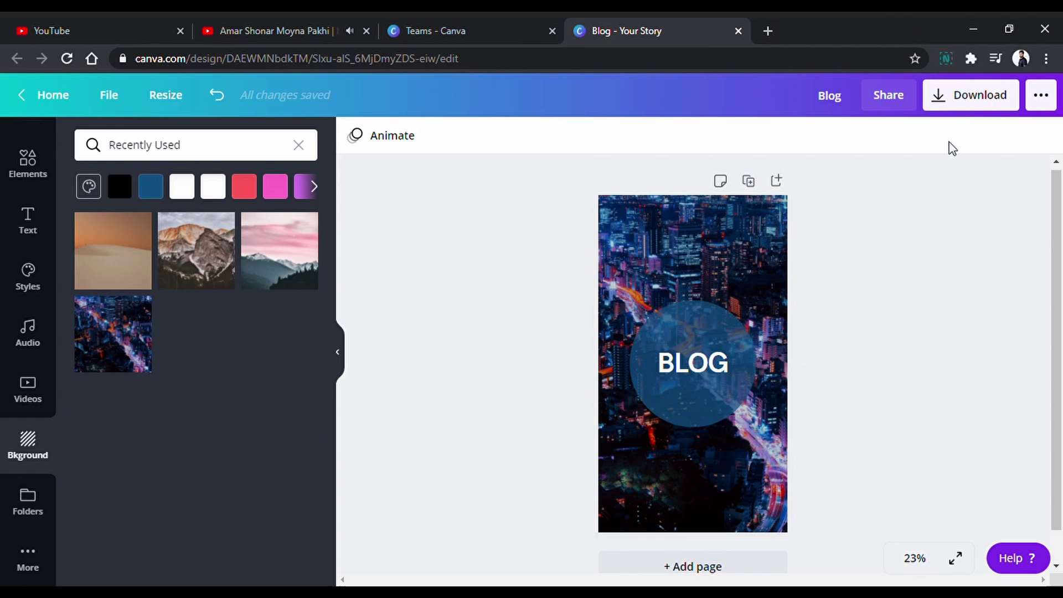
Step: Download the cover as a JPG at quality 100
click(964, 105)
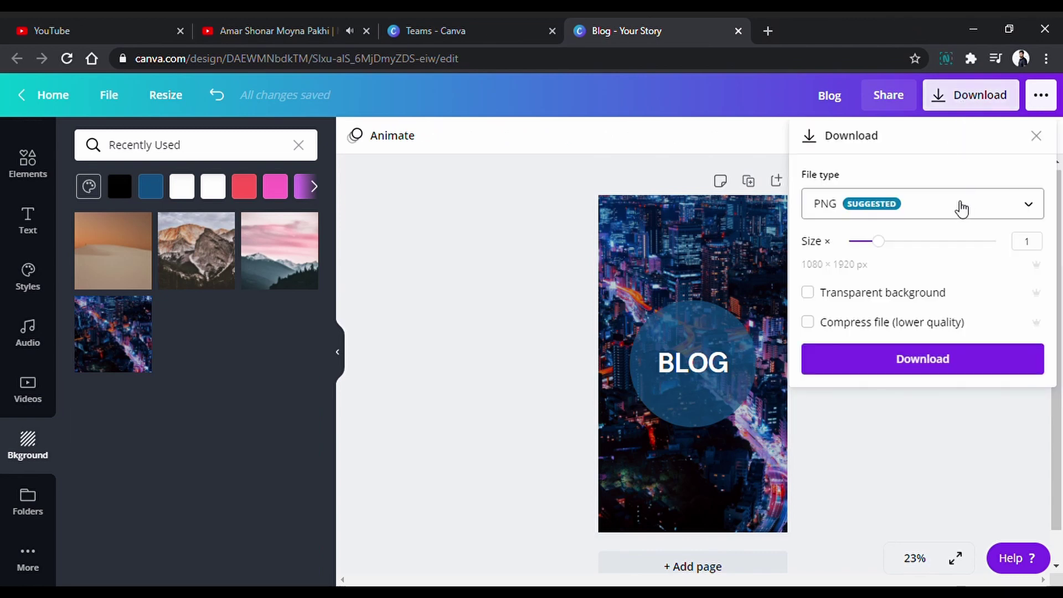
click(992, 218)
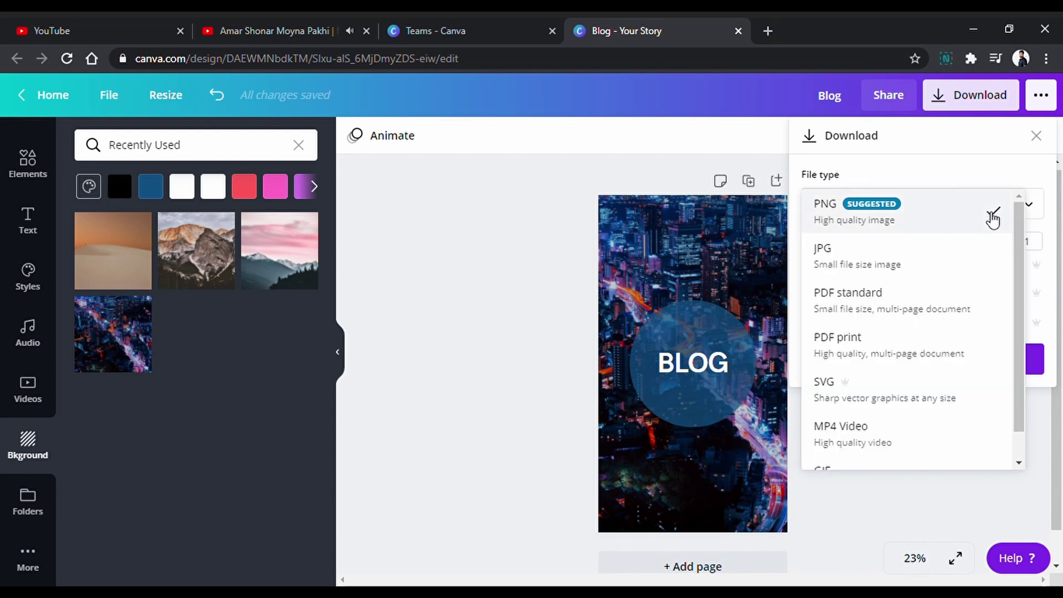
click(952, 280)
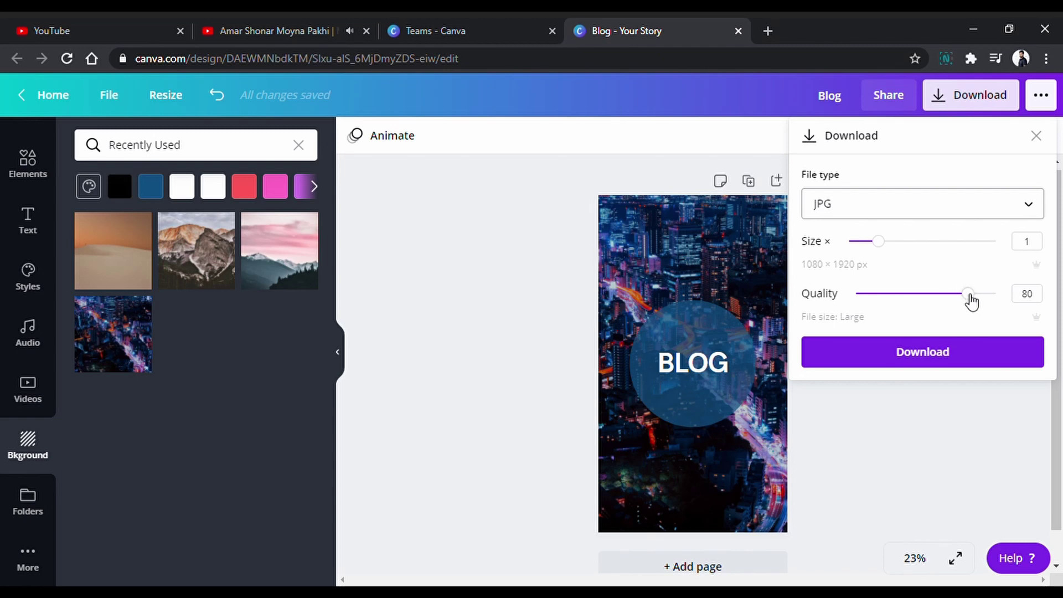
drag(970, 301, 1011, 298)
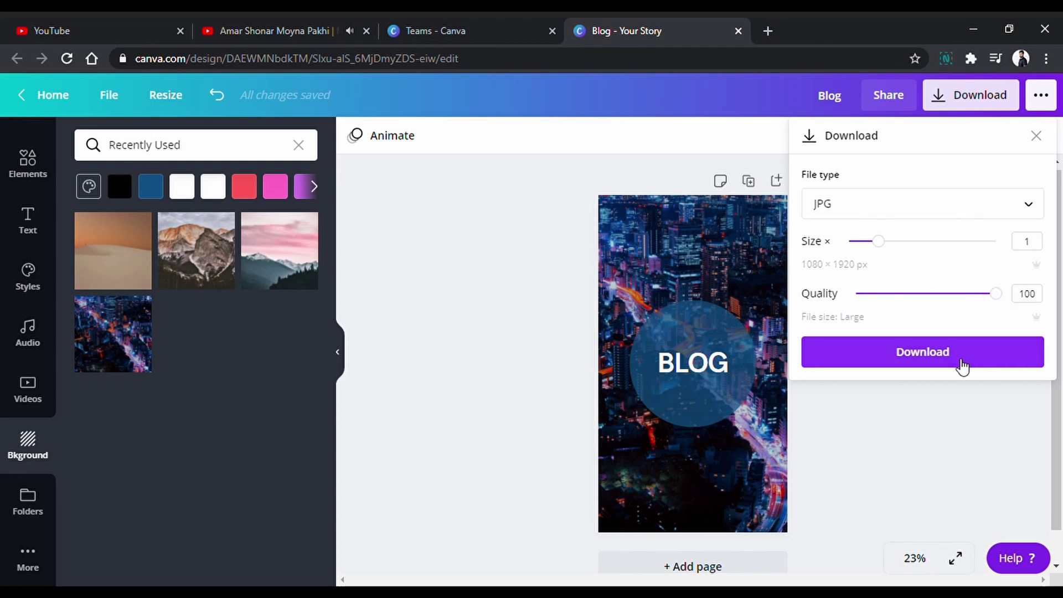
click(1011, 354)
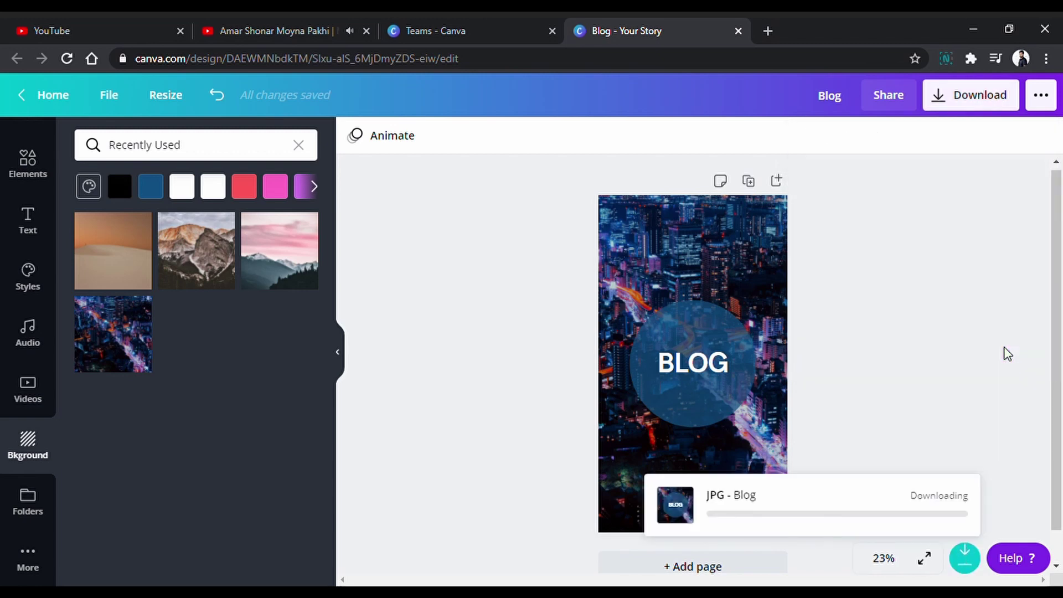